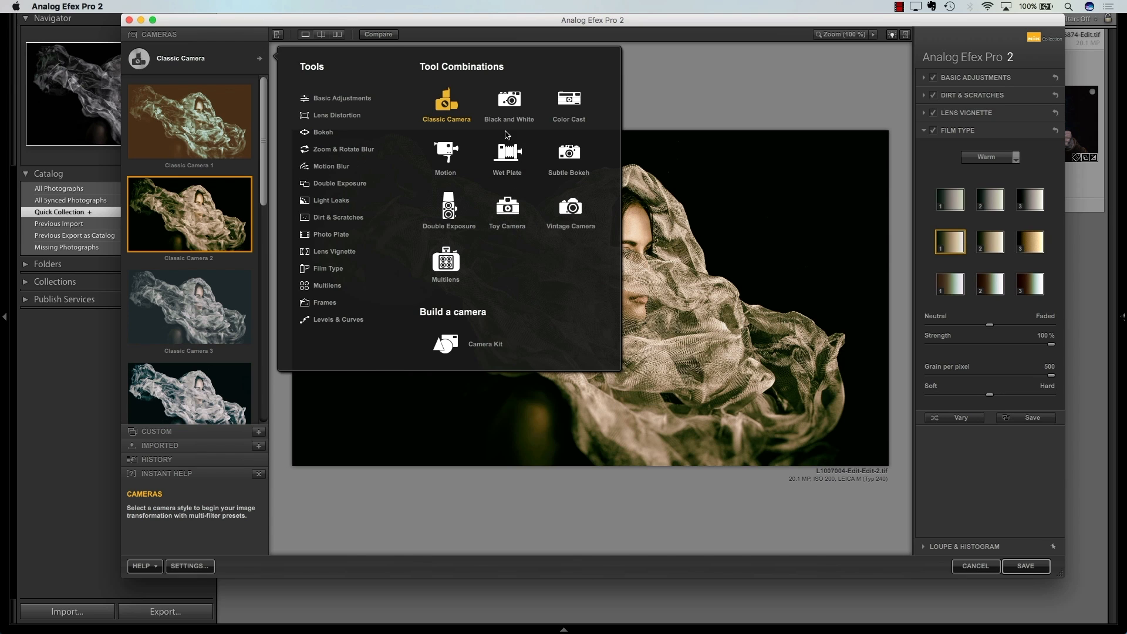
Use the Classic Camera combination, trying the Classic Camera 2 preset and settling on Classic Camera 4
click(444, 111)
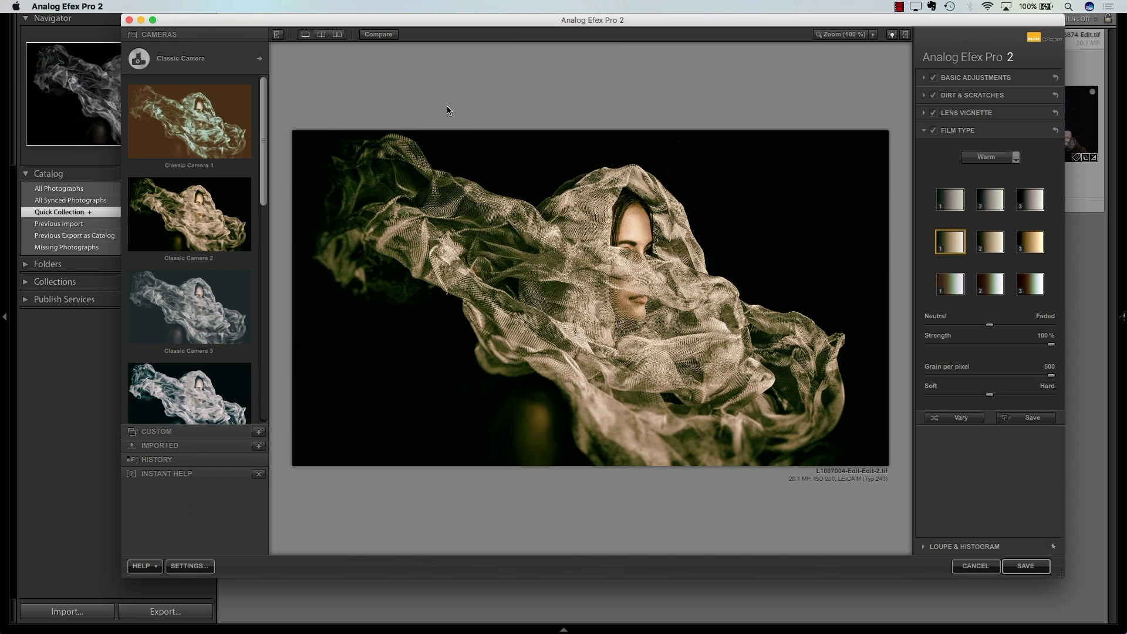
click(193, 215)
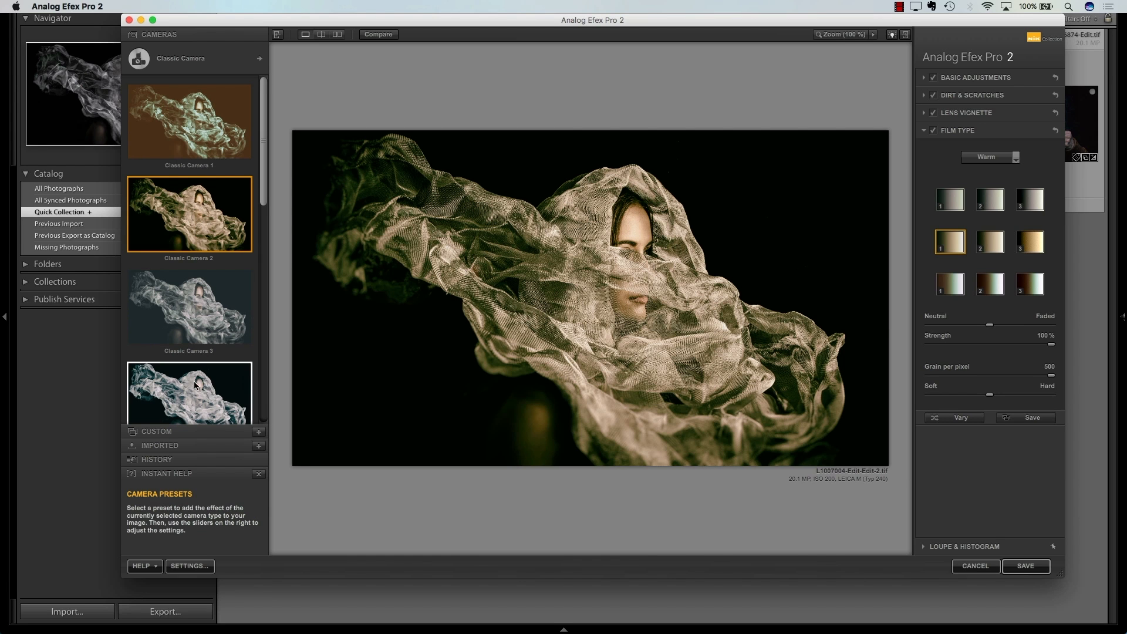
scroll(196, 376, down, 1)
scroll(195, 352, down, 2)
click(193, 319)
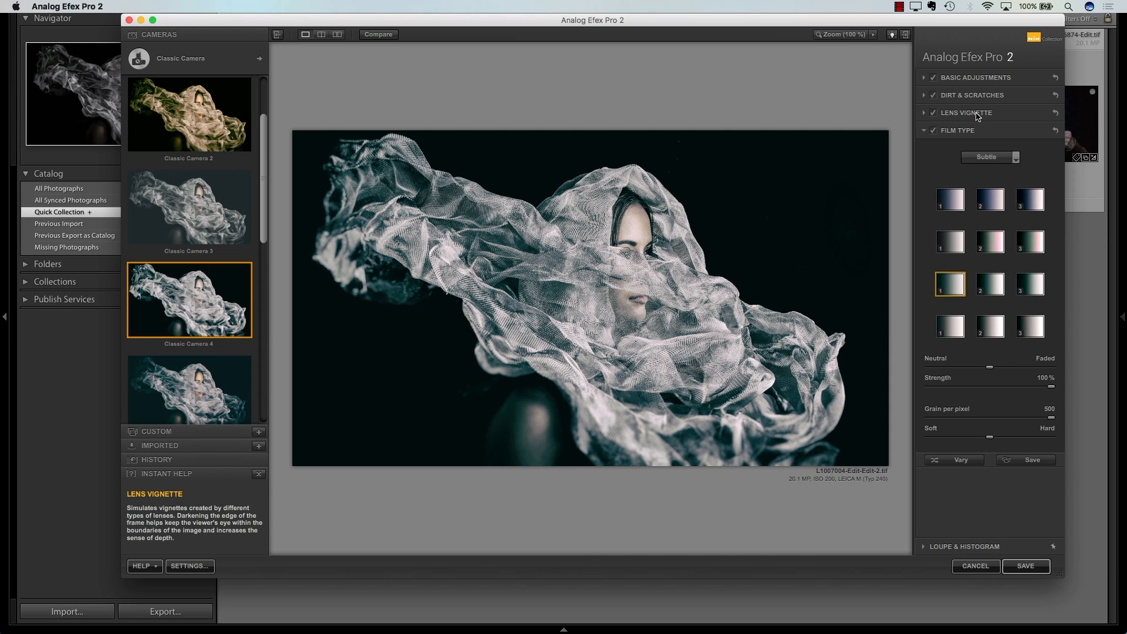
click(926, 131)
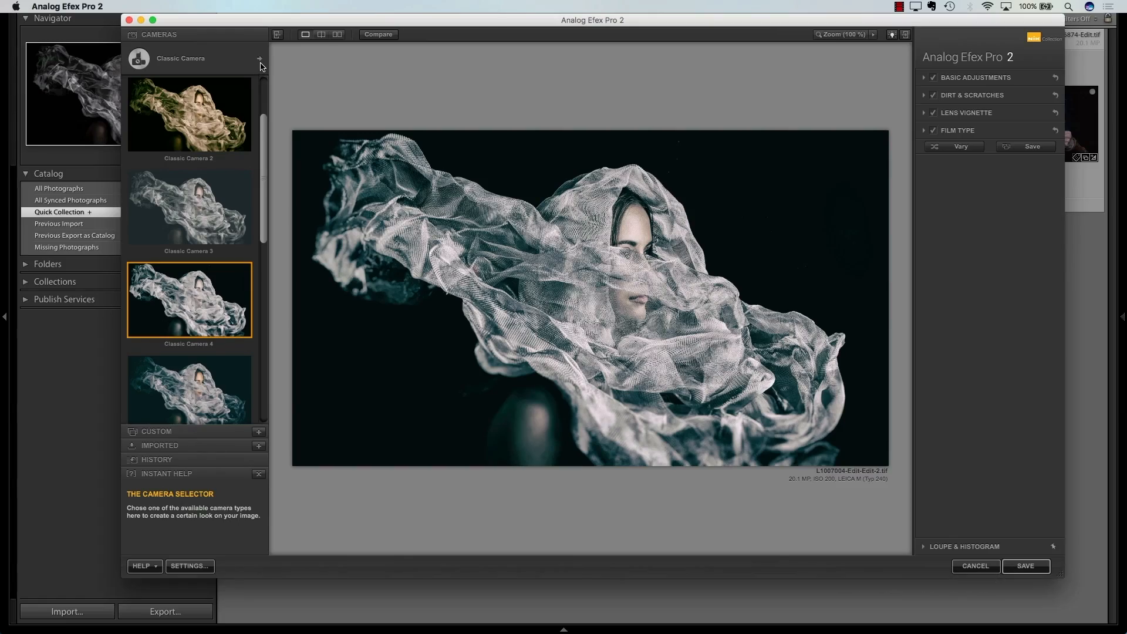
Try the standalone Motion Blur tool on the photo, and return to the Classic Camera 4 preset
click(259, 59)
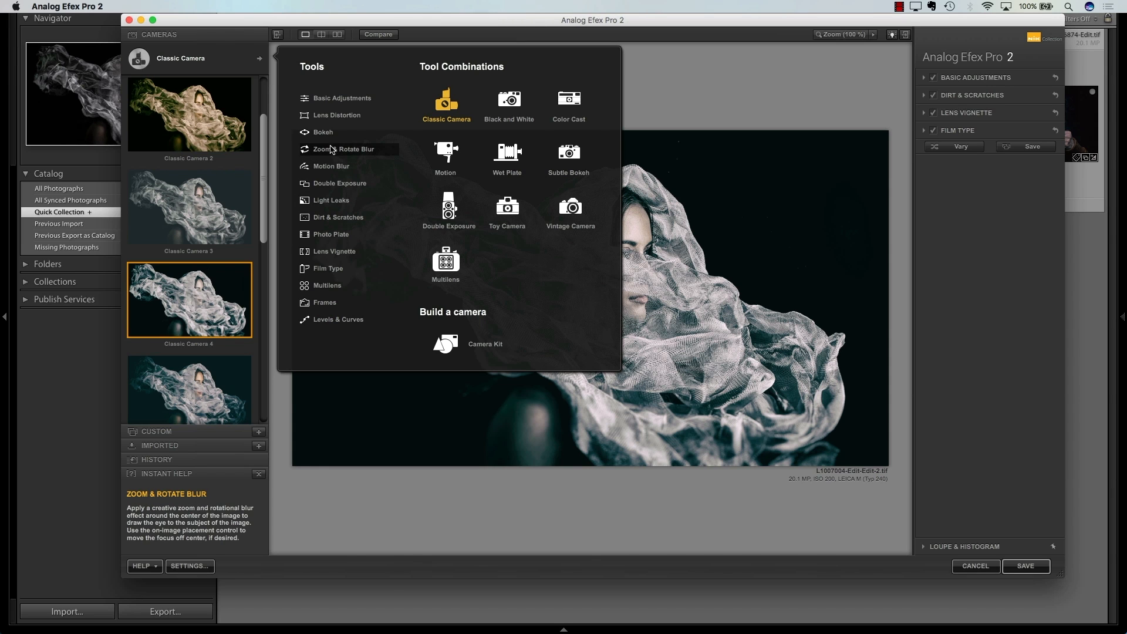
click(332, 166)
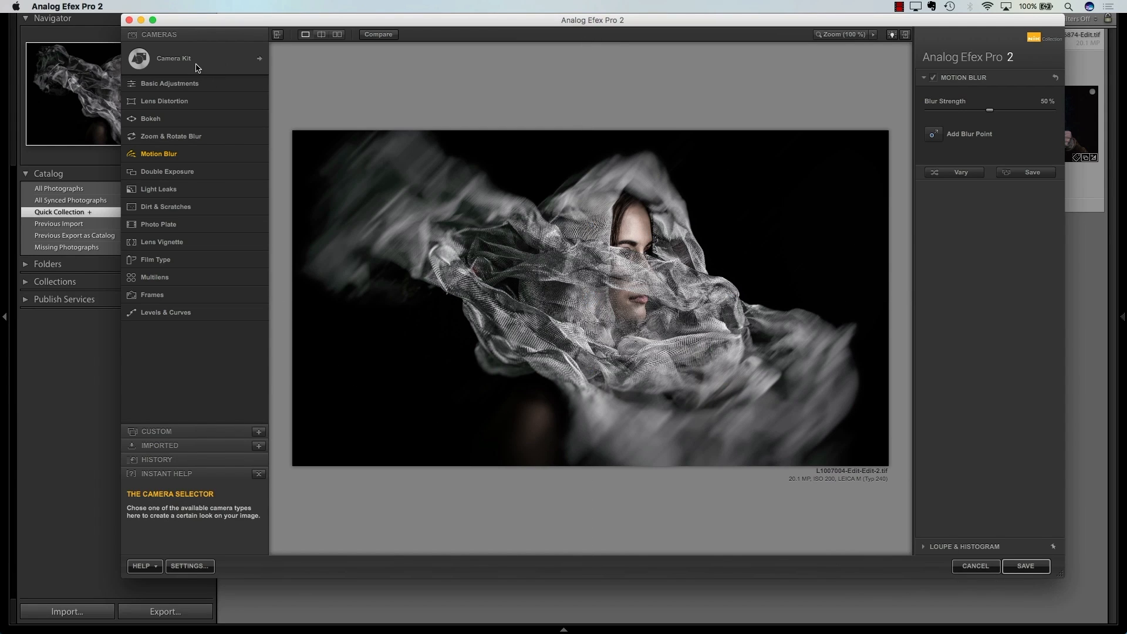
click(223, 65)
click(437, 104)
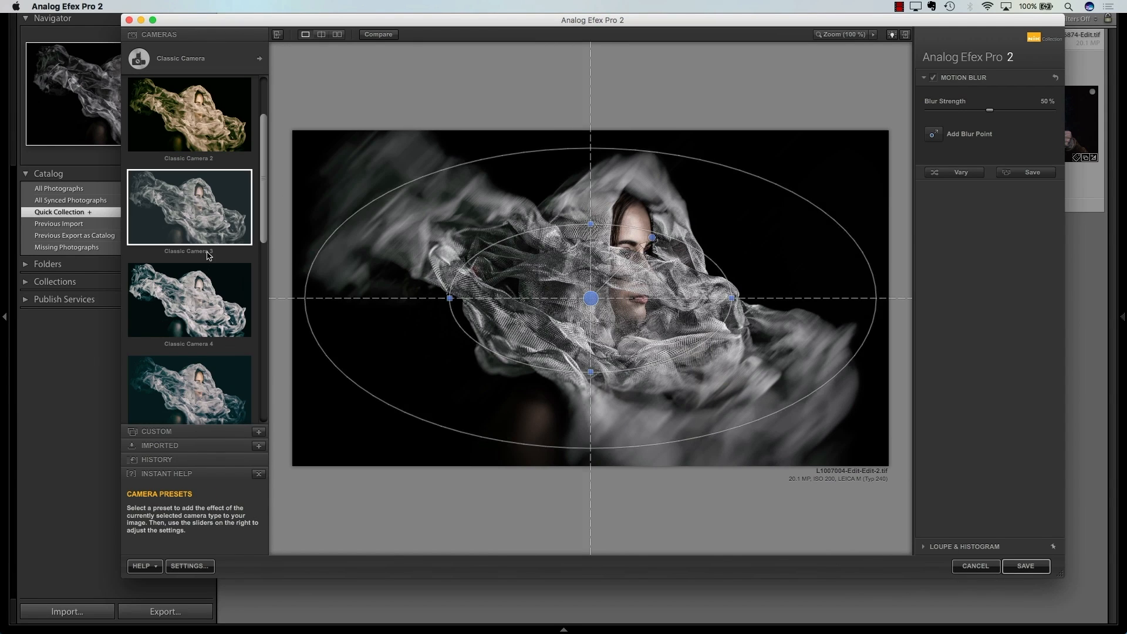
click(201, 307)
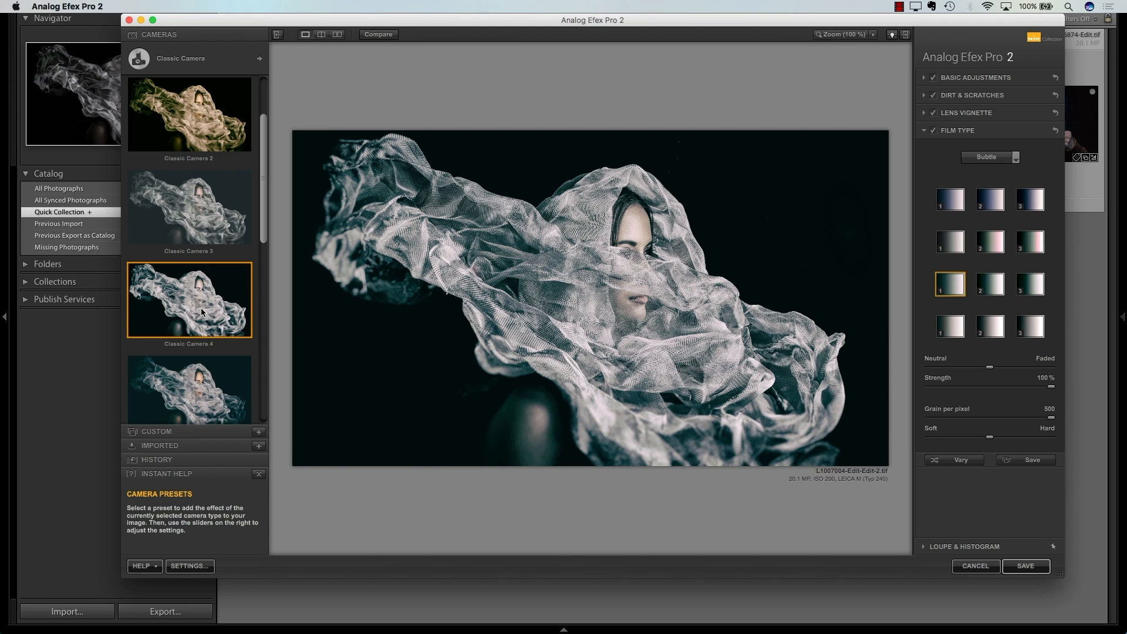
Open the Classic Camera 4 look in Camera Kit and add the Motion Blur filter to it
click(260, 61)
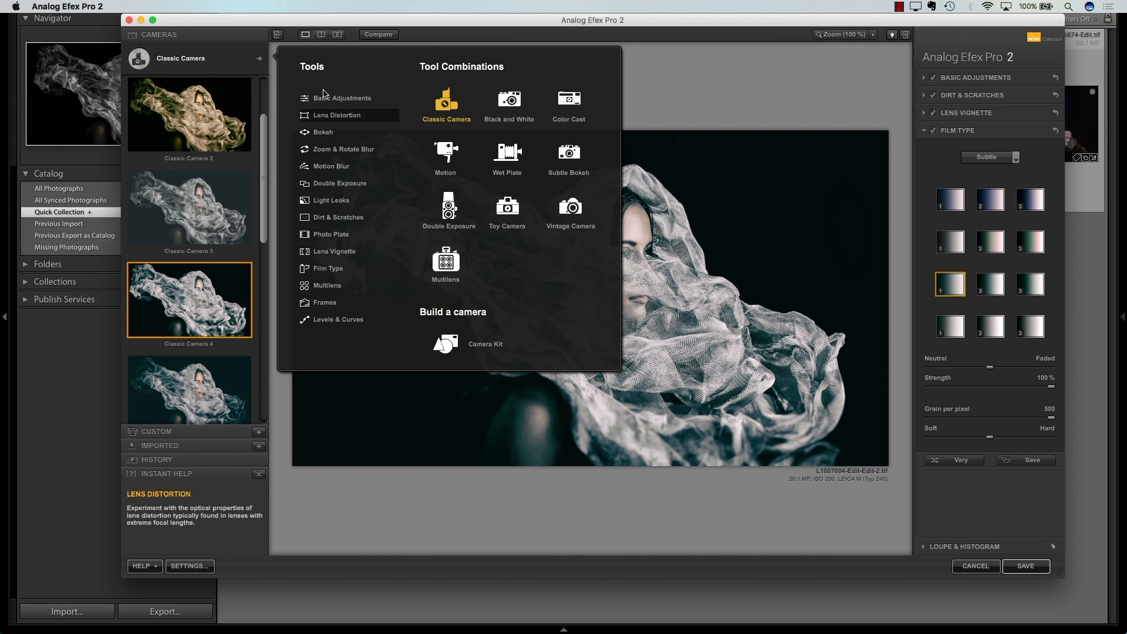
click(450, 349)
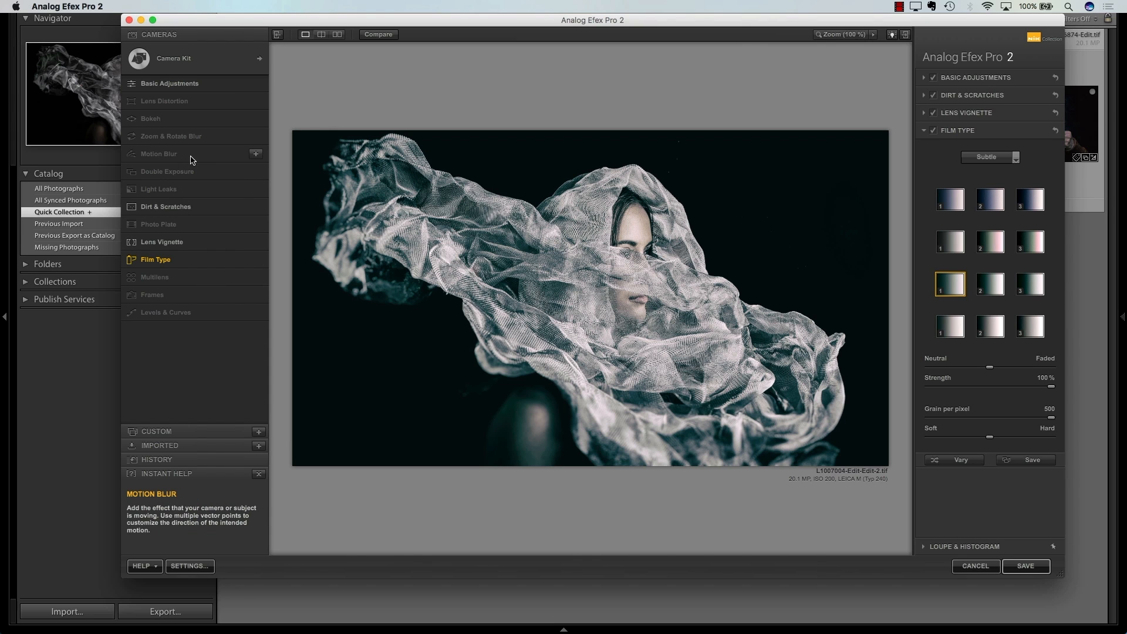
click(257, 155)
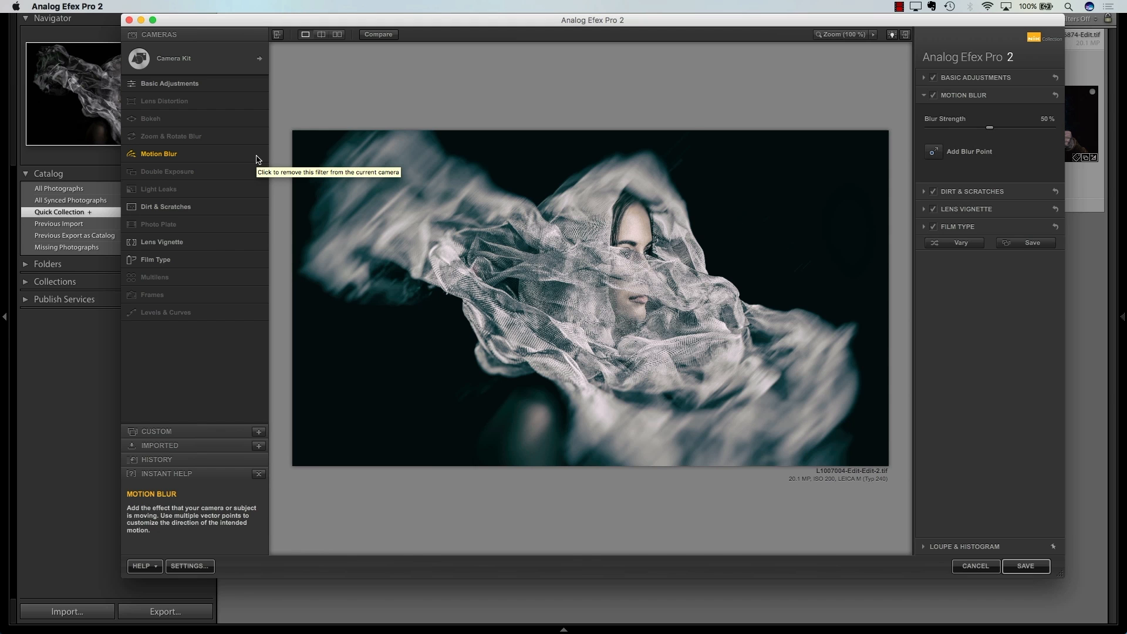
Centre the Motion Blur focus area on the woman's face and tighten its ellipses around her head
mouse_move(630, 277)
drag(597, 299, 626, 262)
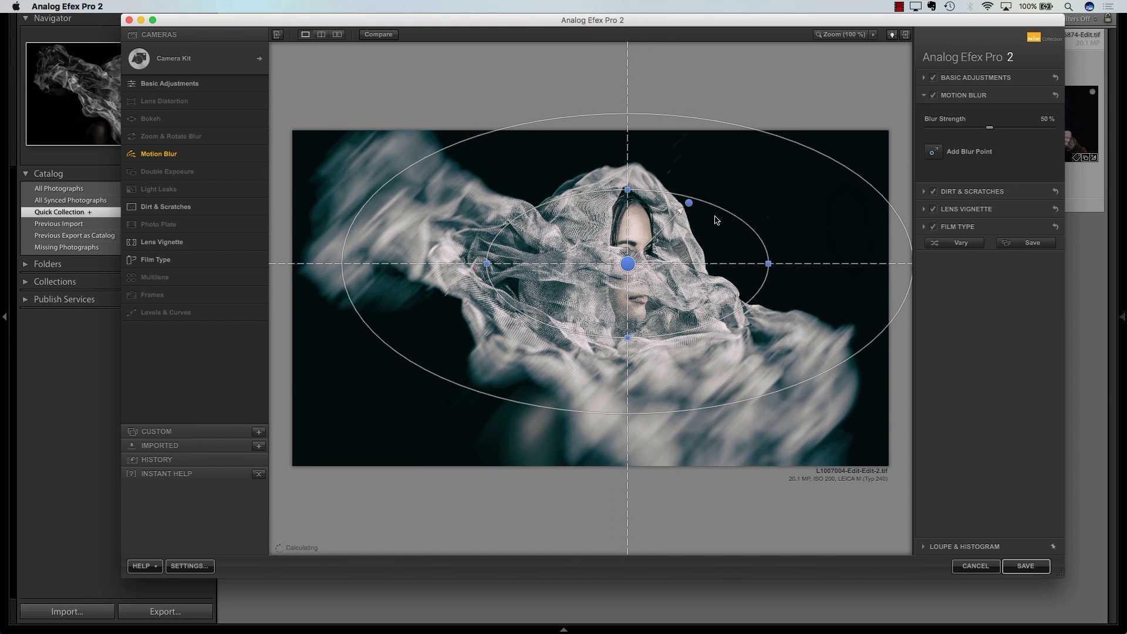
drag(724, 209, 705, 224)
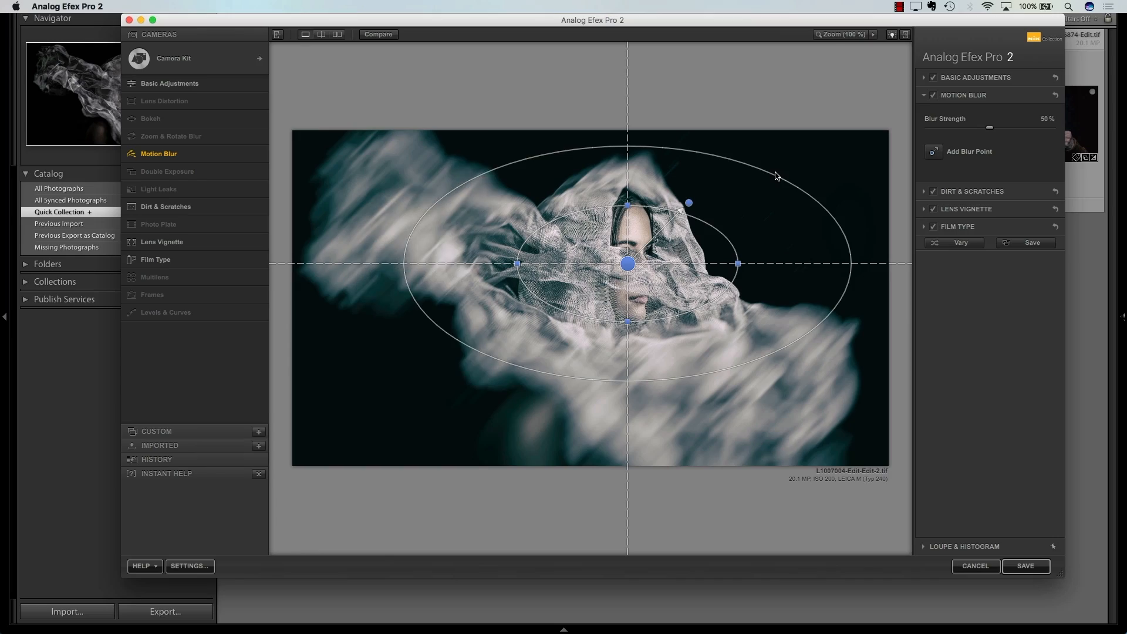
drag(777, 176, 773, 202)
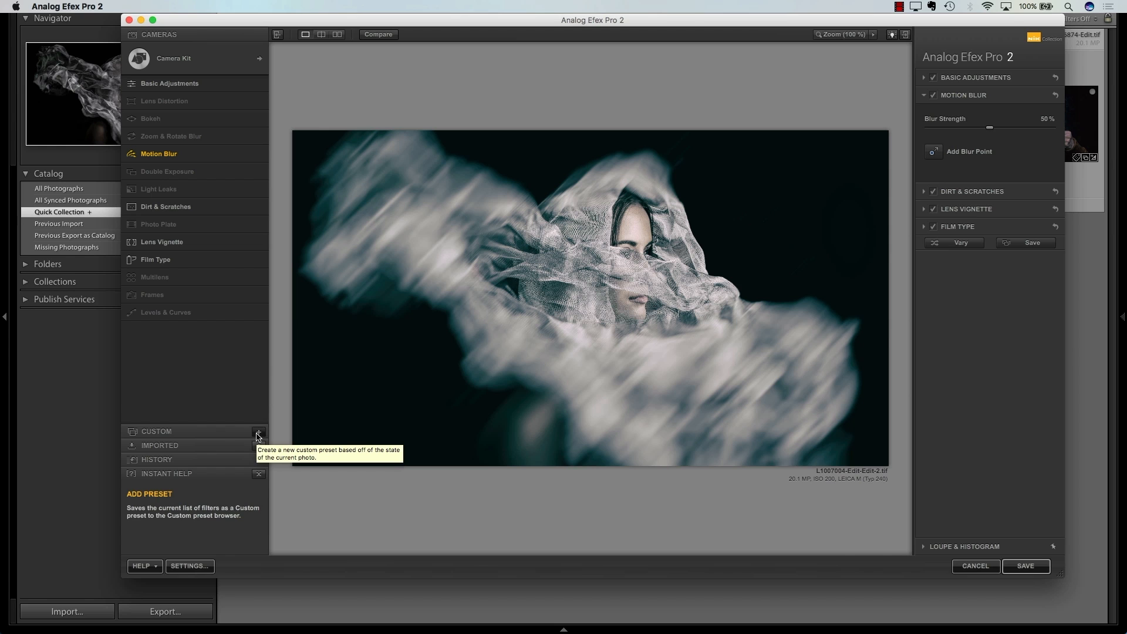
Apply the custom preset Emily Screen to the photo
click(217, 432)
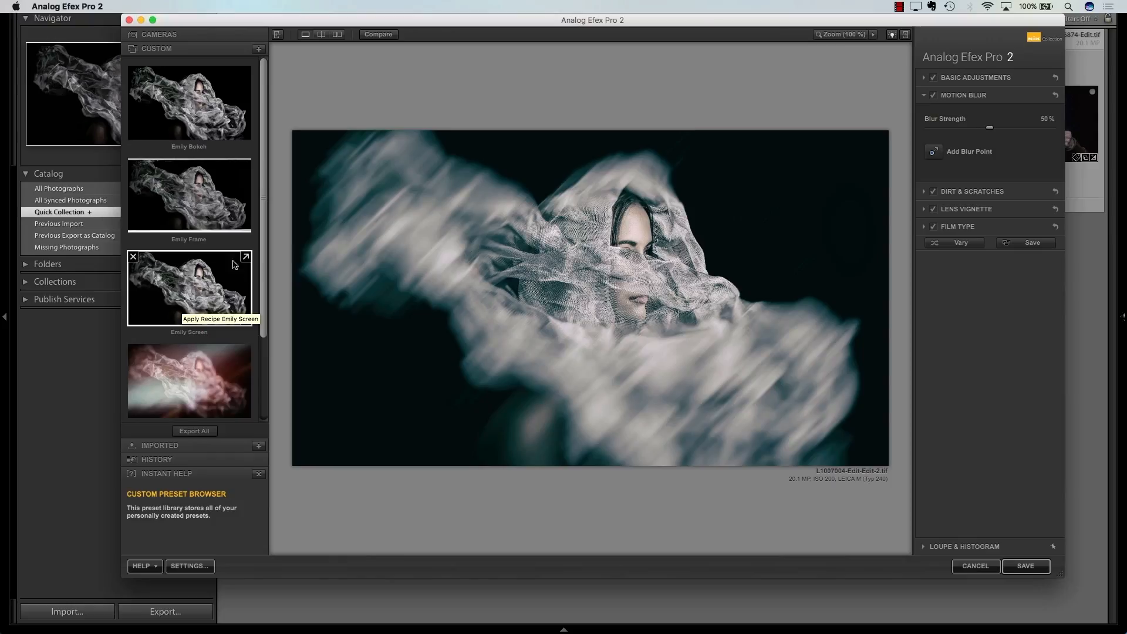
click(206, 288)
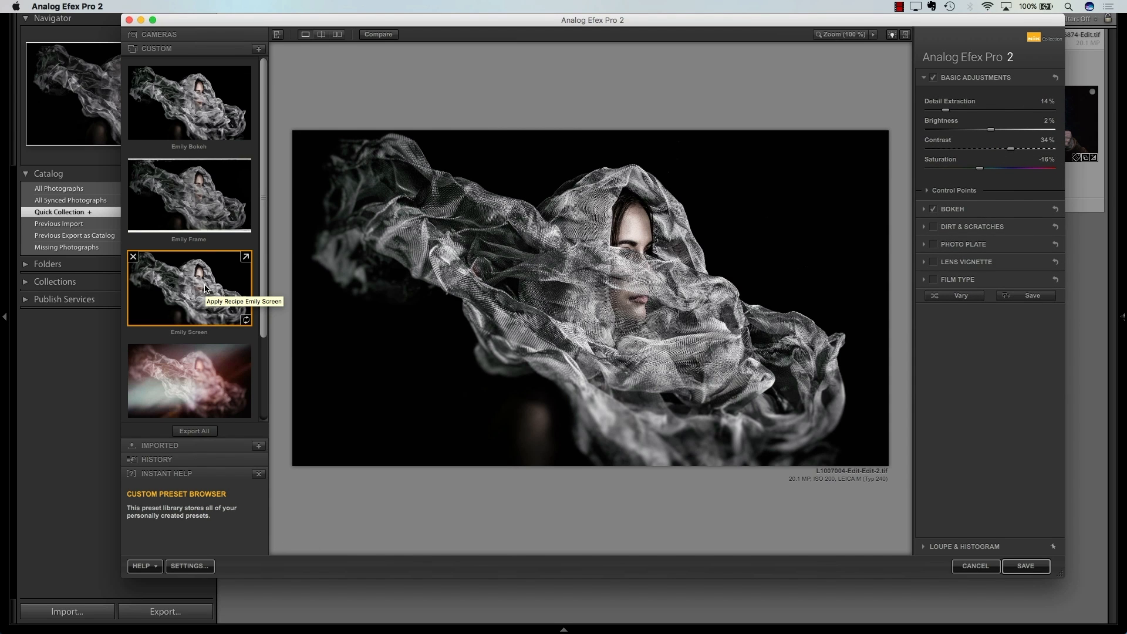
Adjust the position and size of the Bokeh focus area around the face, and save the image
click(969, 210)
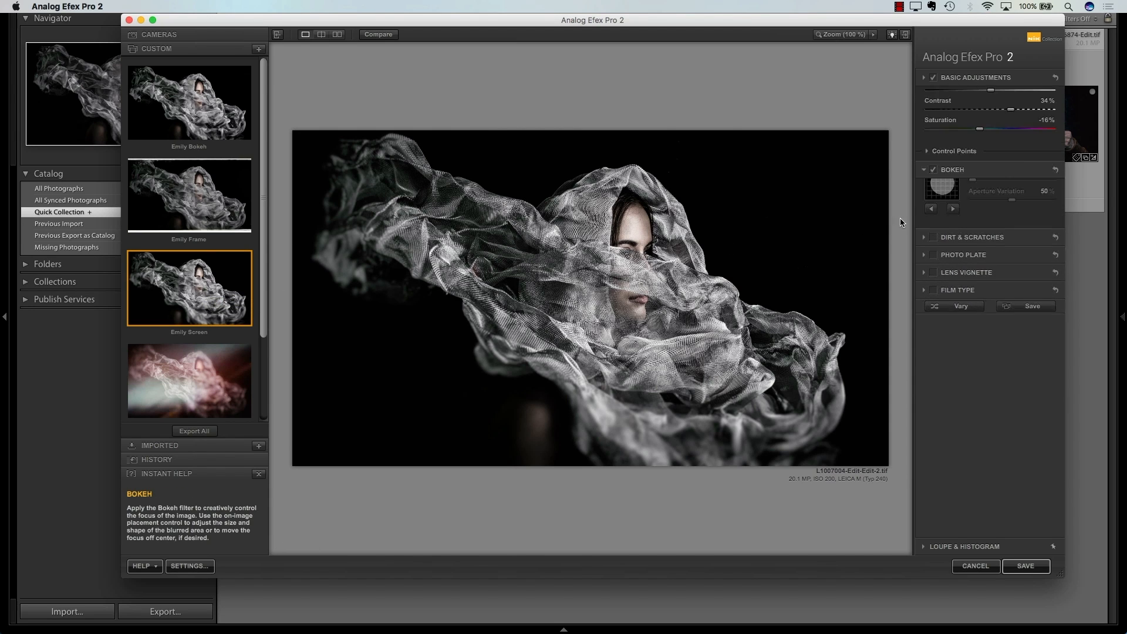
mouse_move(625, 253)
mouse_down()
mouse_move(660, 259)
mouse_move(649, 246)
mouse_move(639, 263)
mouse_up()
drag(456, 184, 503, 200)
mouse_move(637, 262)
mouse_down()
mouse_move(611, 261)
mouse_move(621, 259)
mouse_up()
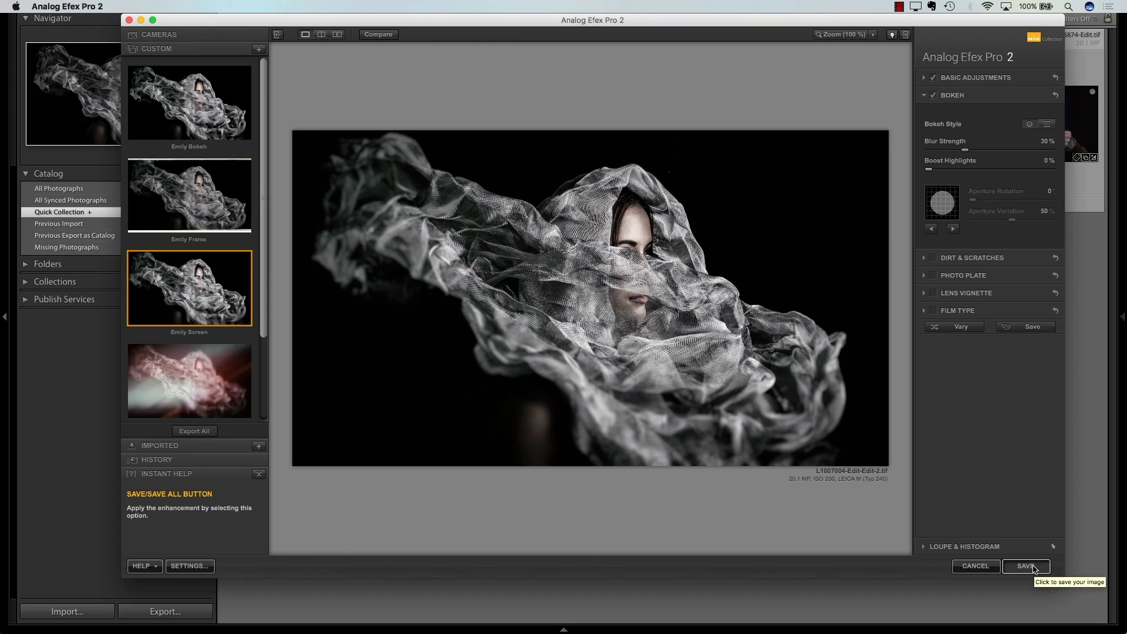
click(1033, 568)
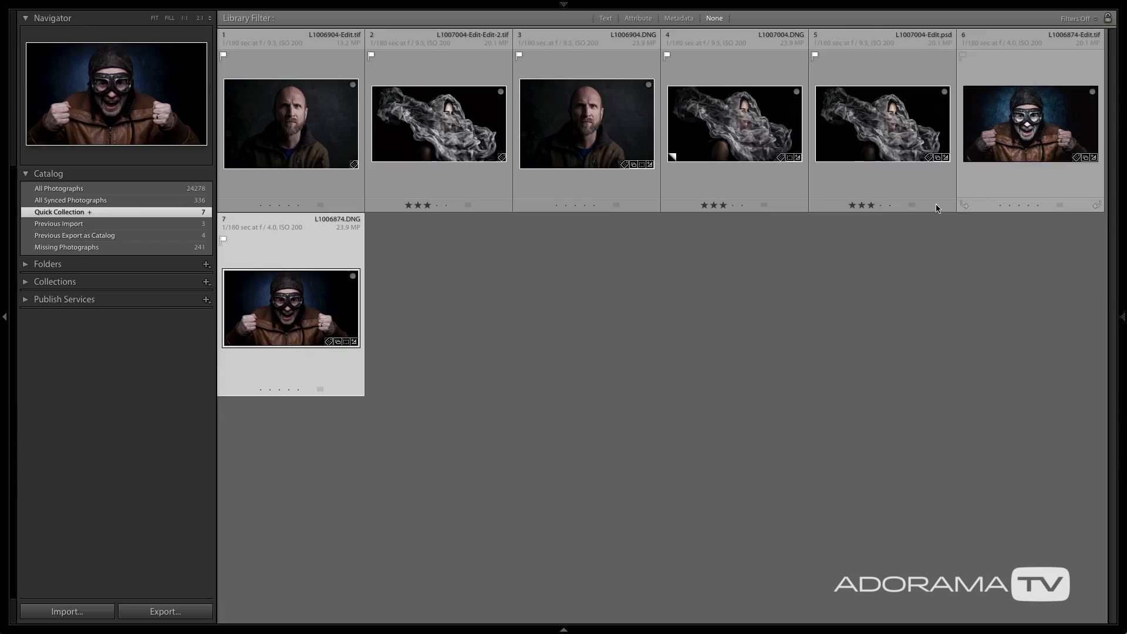
Compare the goggles portrait L1006874.DNG with its edited TIFF in full view, and return to the grid
double_click(302, 316)
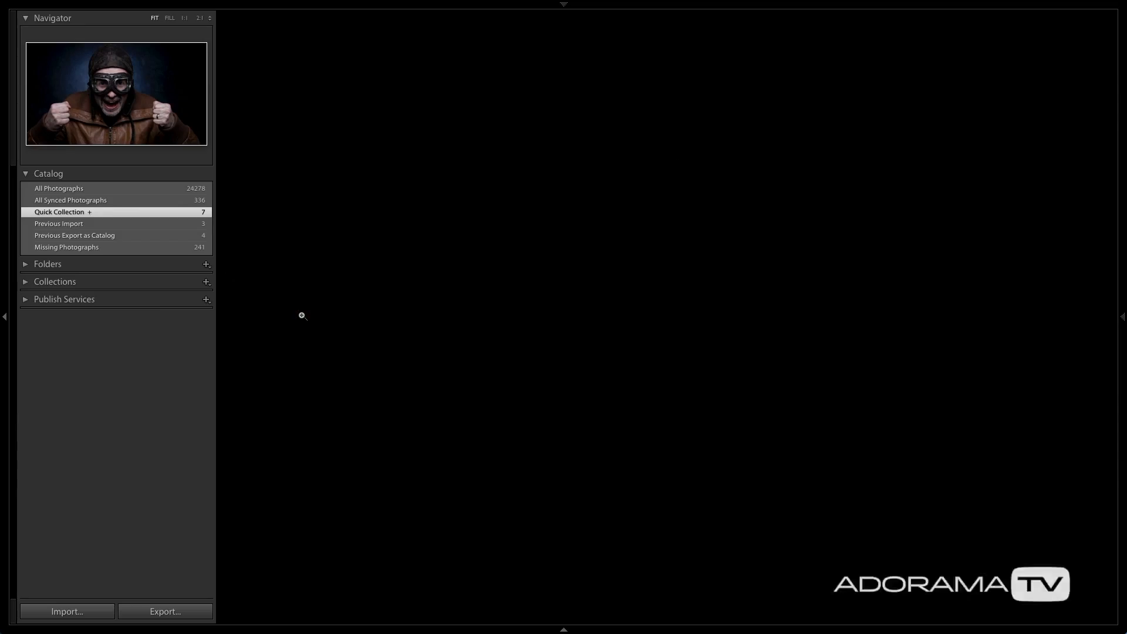
key(Left)
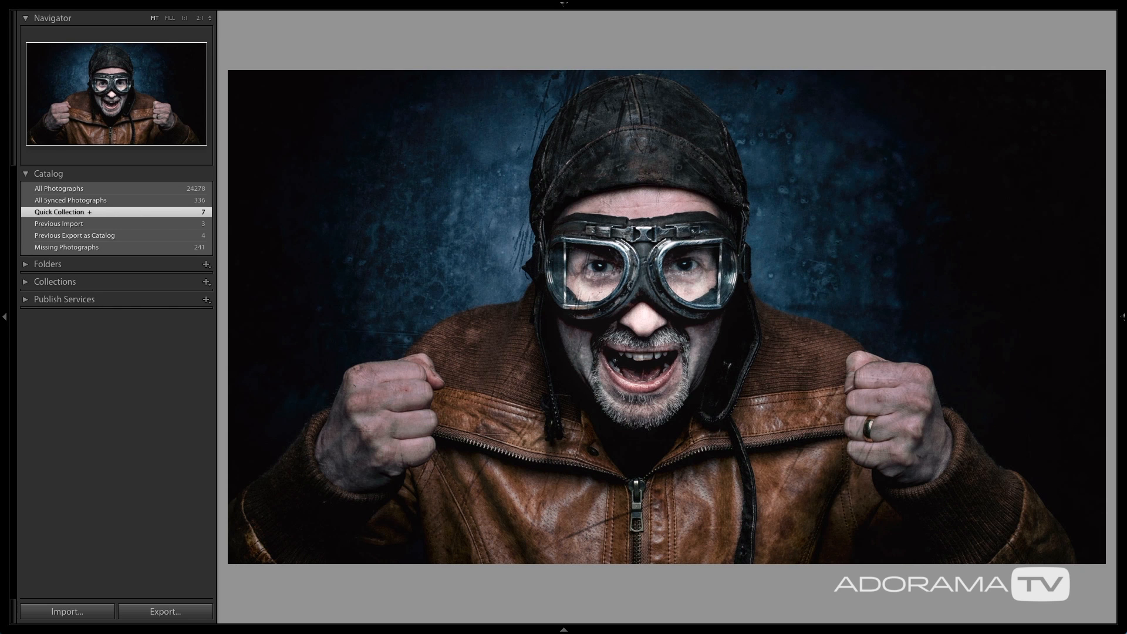
key(g)
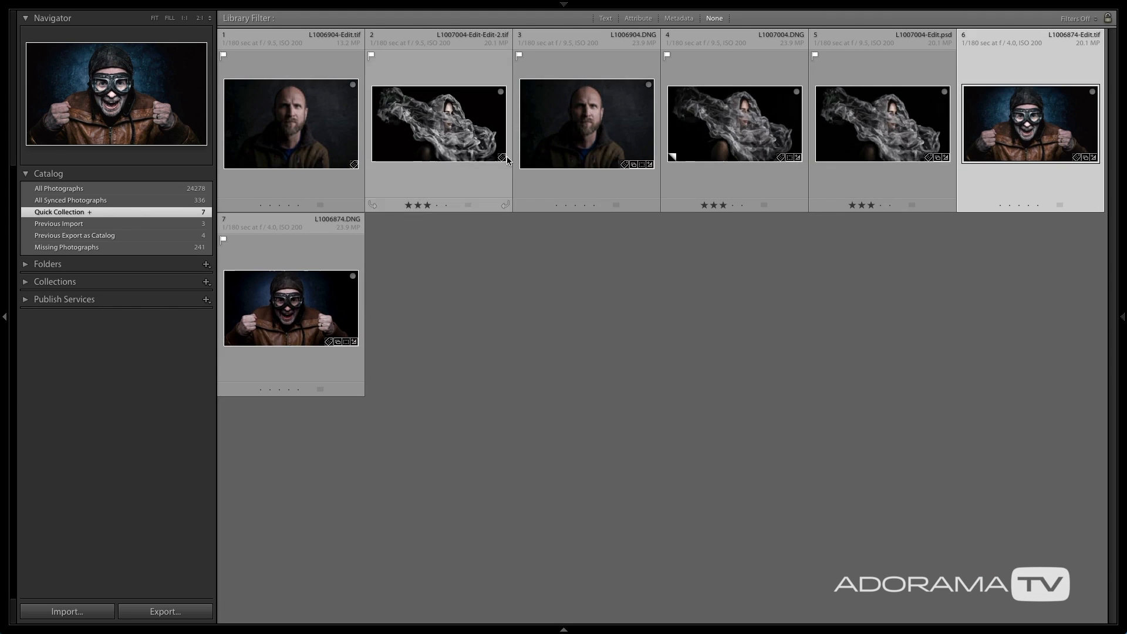
Send the bearded man's portrait L1006904.DNG to Analog Efex Pro 2 as a copy with Lightroom adjustments
double_click(576, 135)
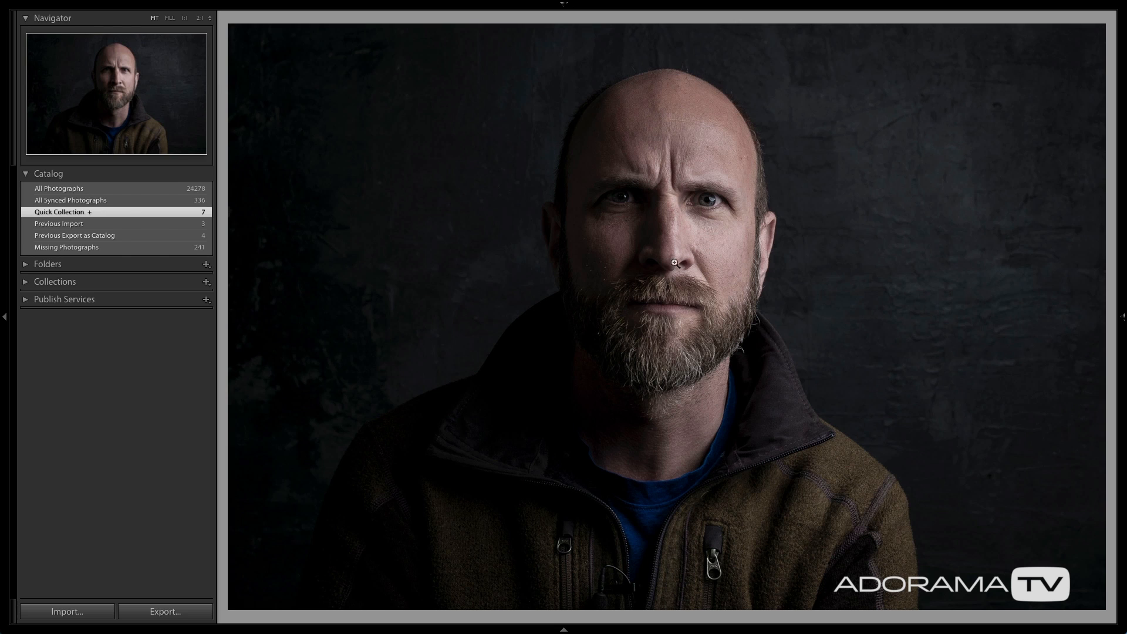
right_click(652, 276)
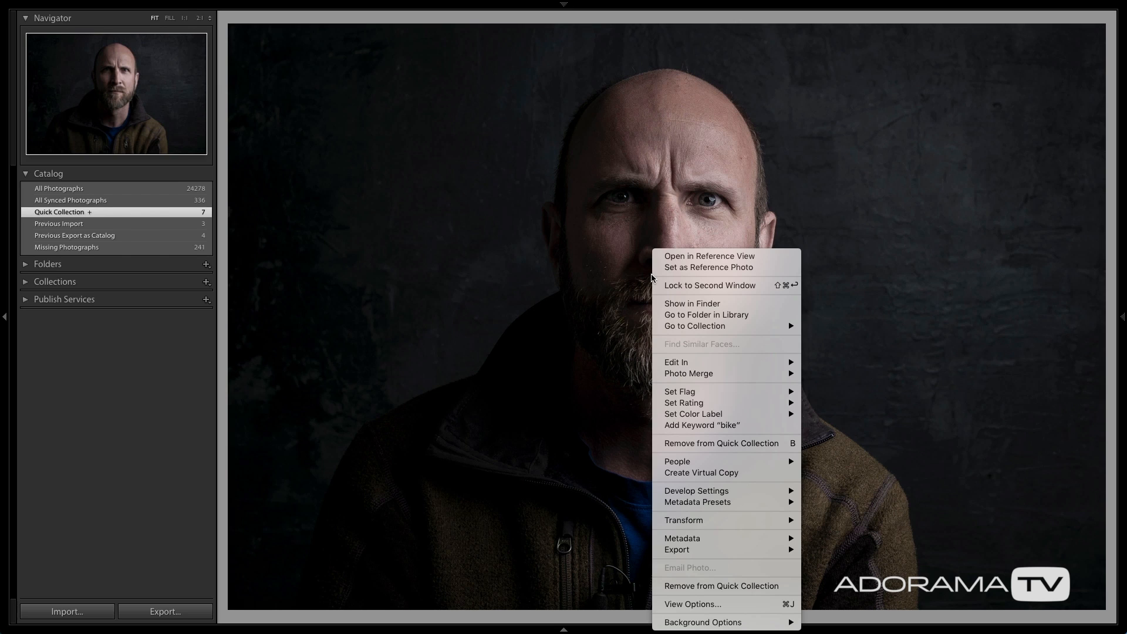
mouse_move(672, 368)
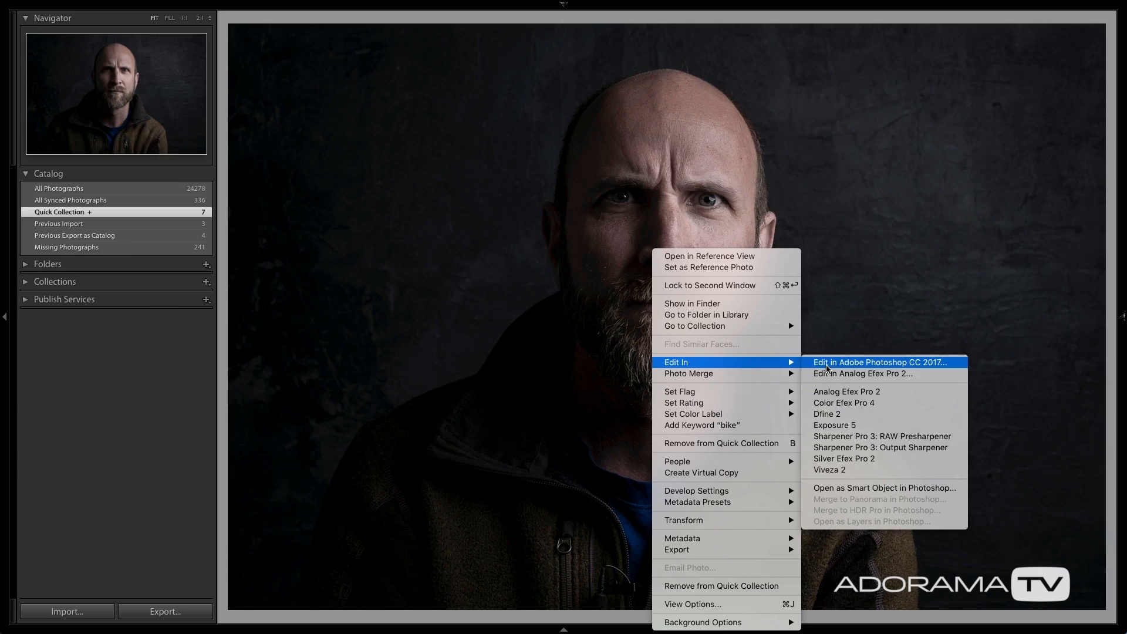
click(835, 392)
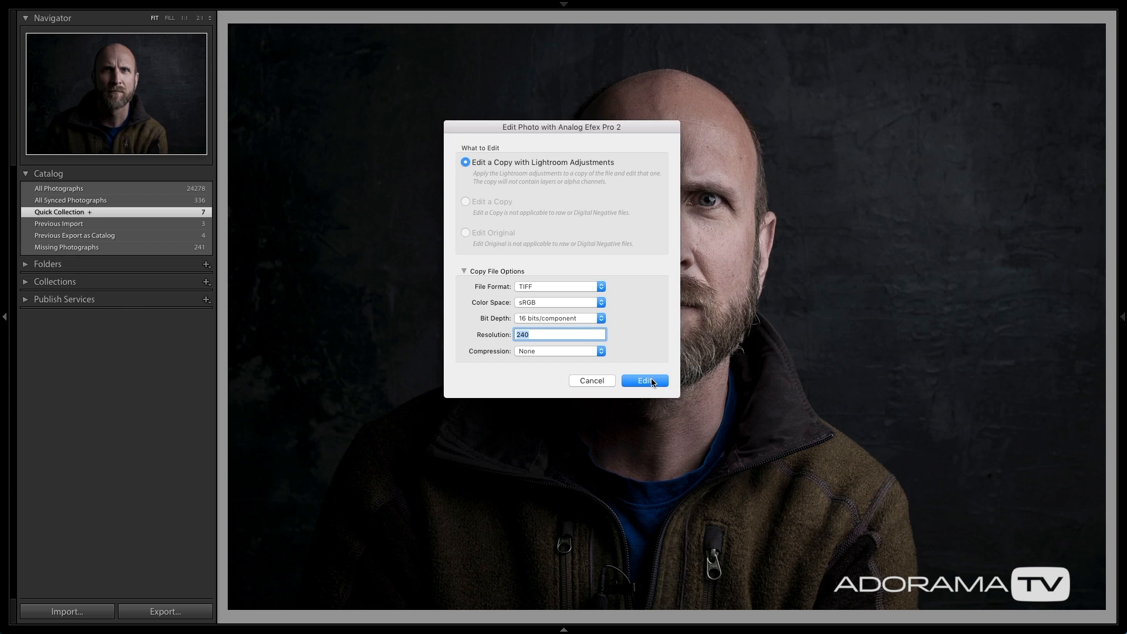
click(645, 381)
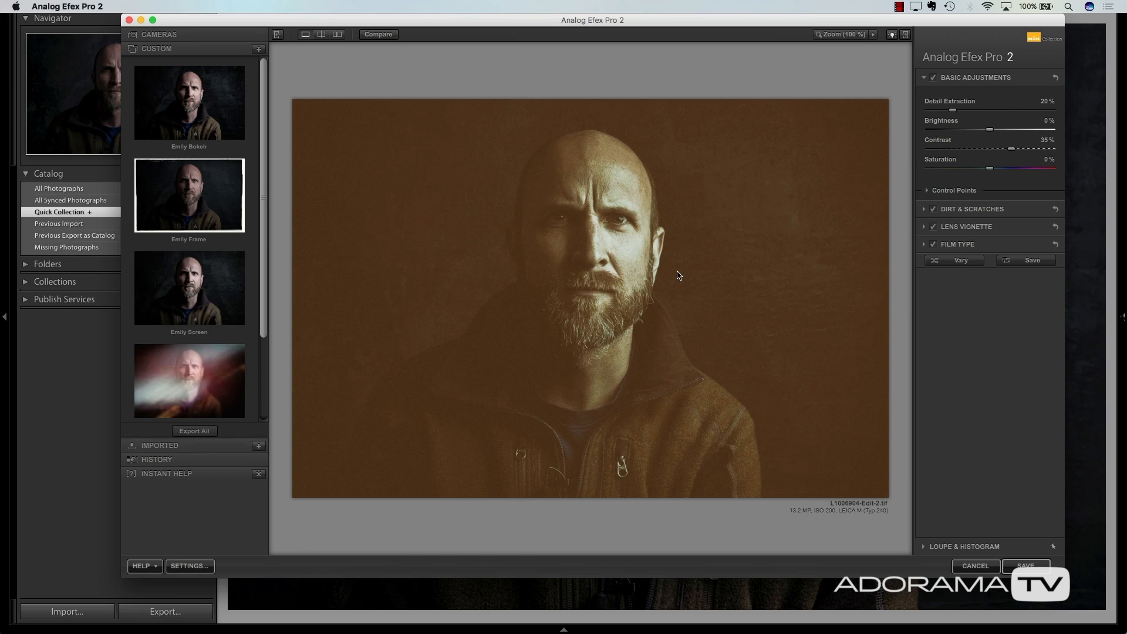
Apply the custom preset Gav Max to the portrait and inspect the eyes and forehead at 100% zoom
mouse_move(220, 86)
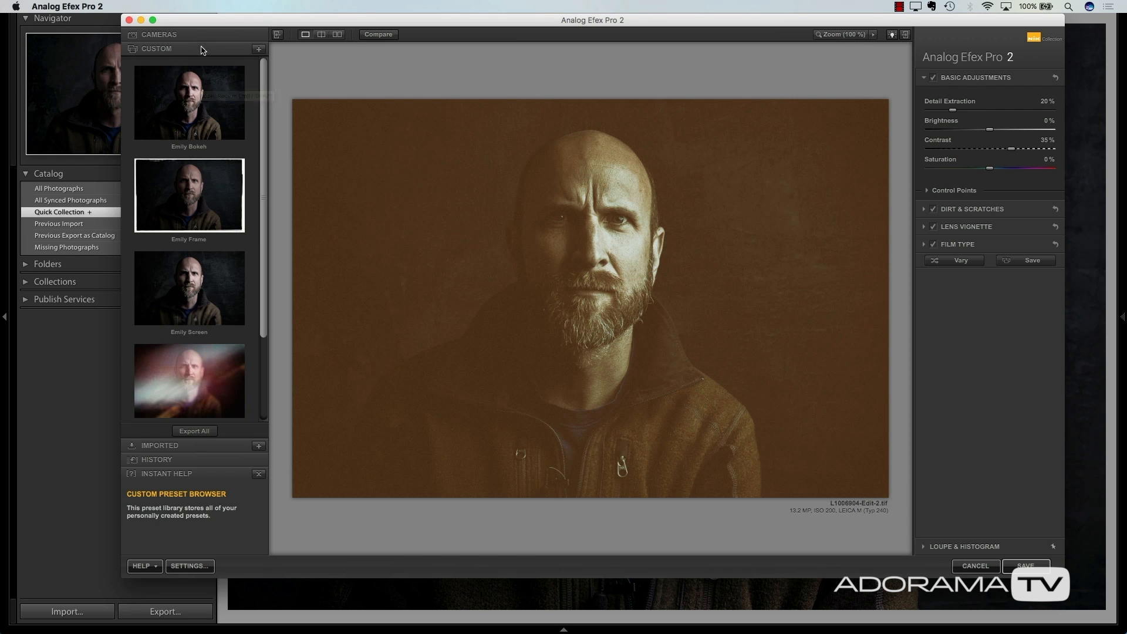
mouse_move(195, 295)
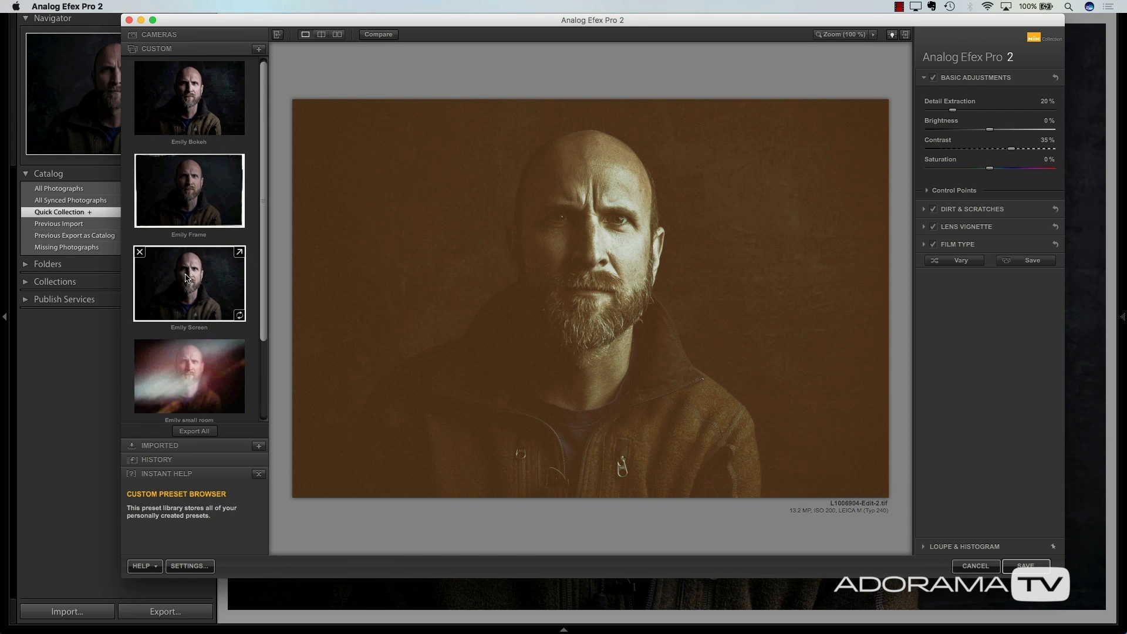
scroll(186, 277, down, 3)
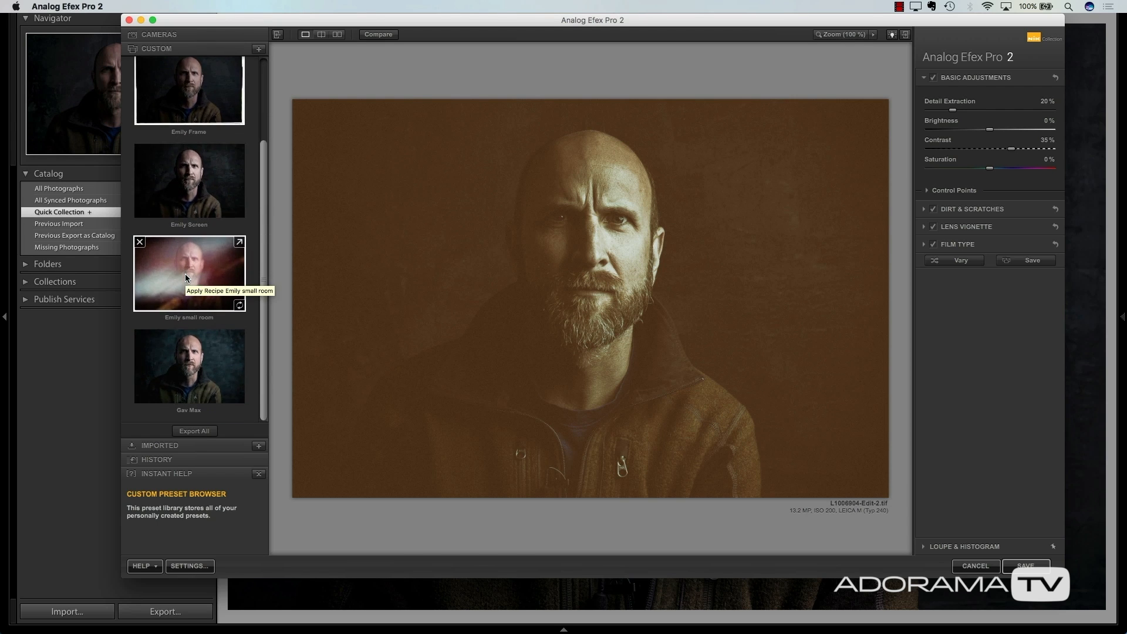
click(181, 390)
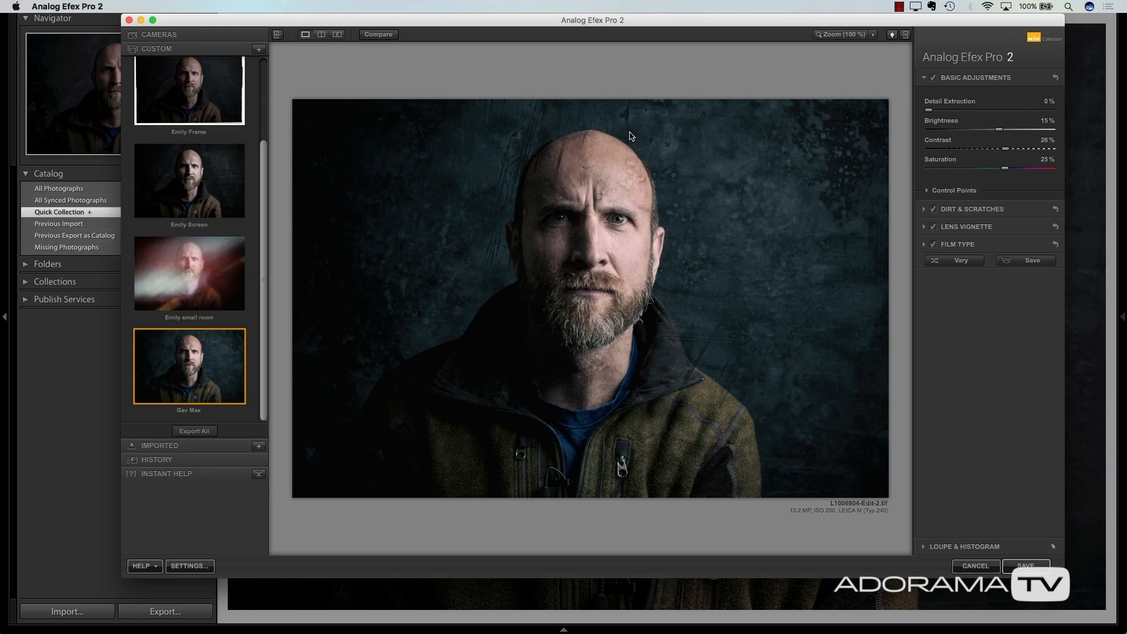
click(841, 34)
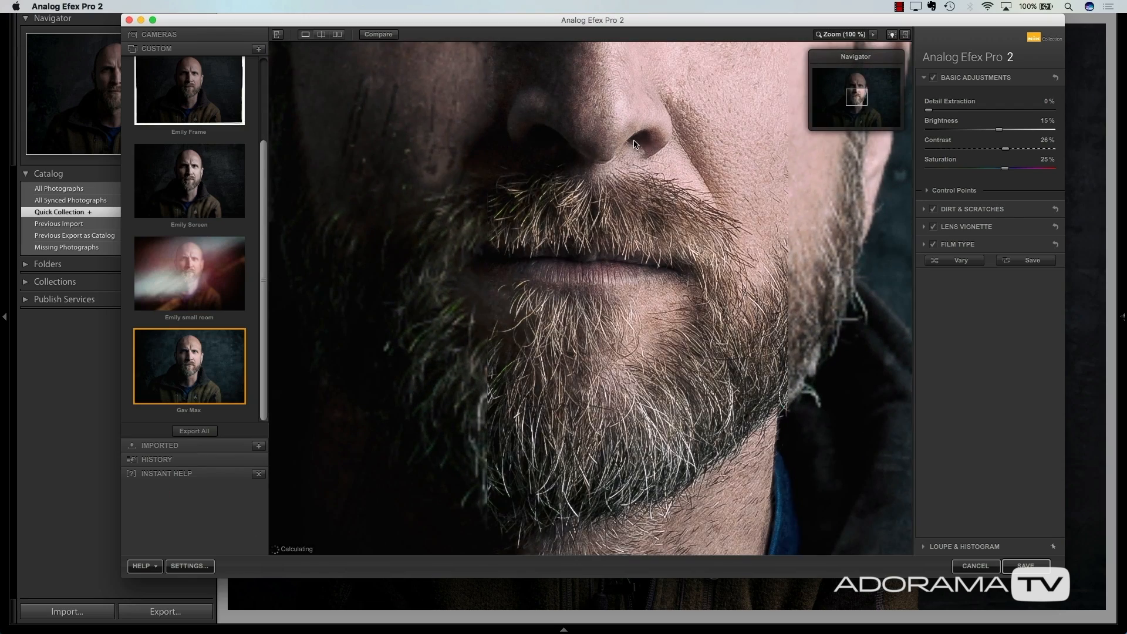
drag(866, 103, 869, 91)
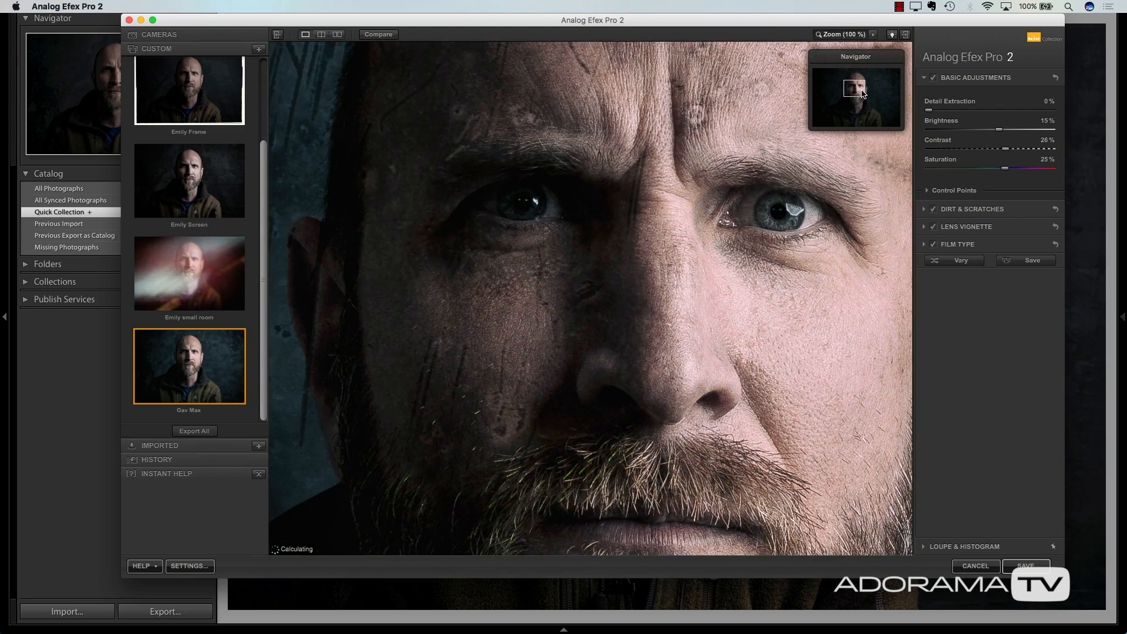
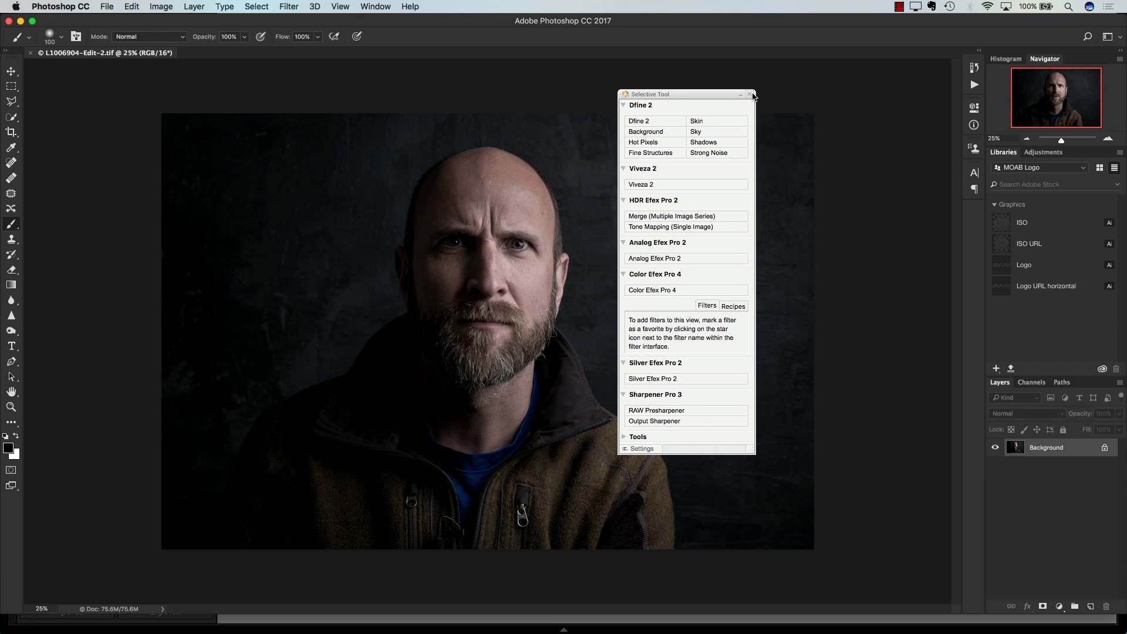
Set the Nik Selective Tool to not open automatically when Photoshop launches, and close the Selective Tool
click(643, 450)
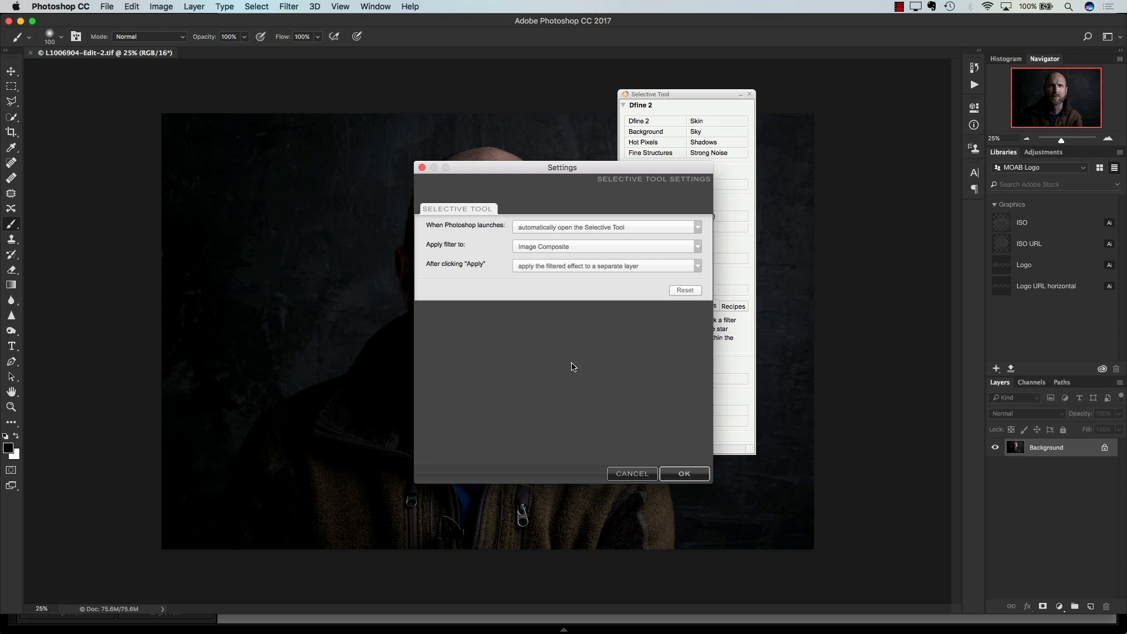
click(553, 228)
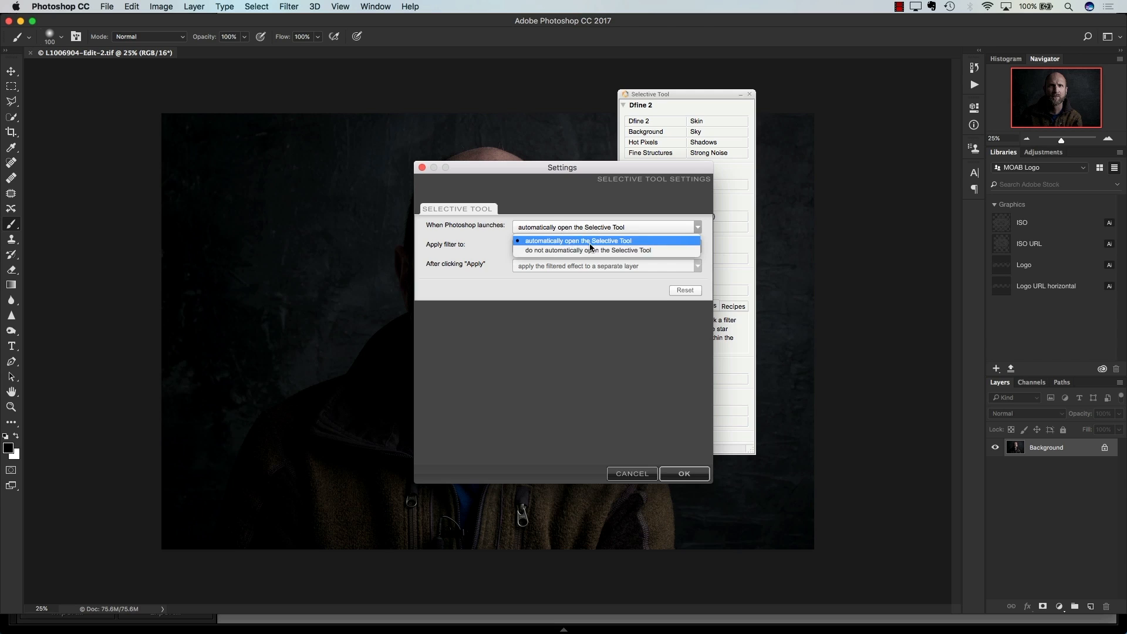
click(547, 251)
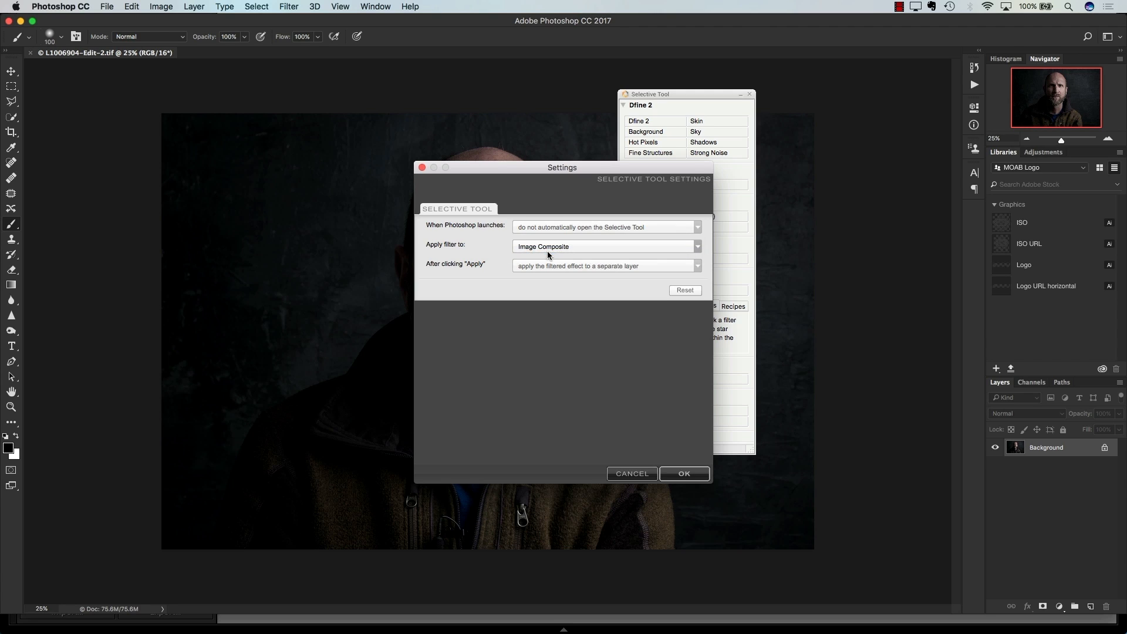
click(680, 475)
click(750, 94)
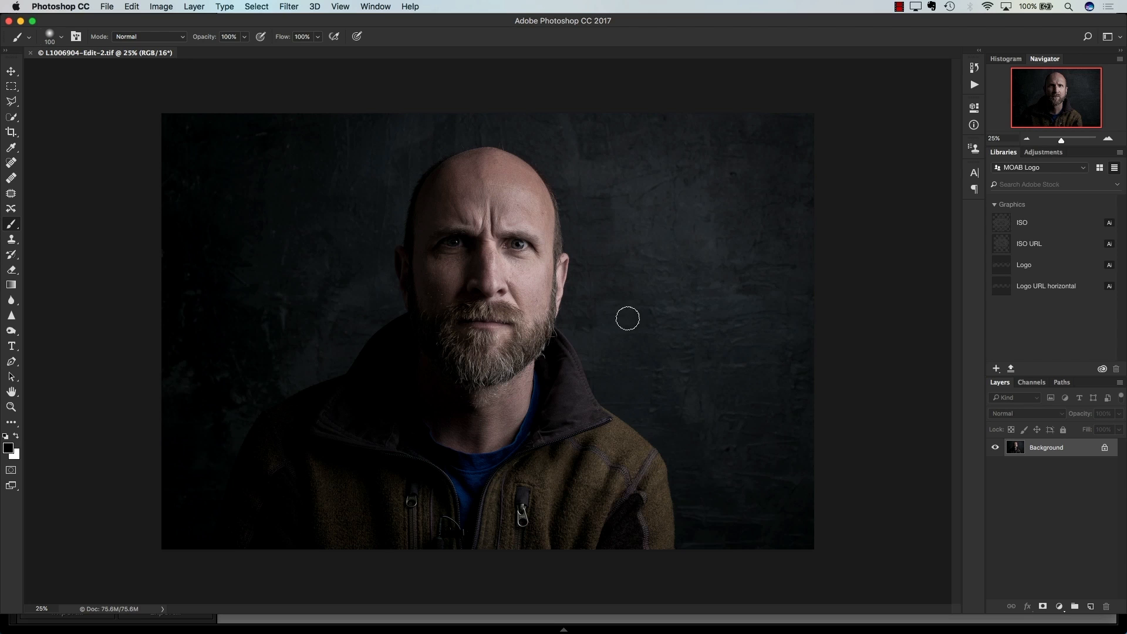
Duplicate the Background layer and apply the Analog Efex Pro 2 custom preset Gav Max to the copy
key(super+j)
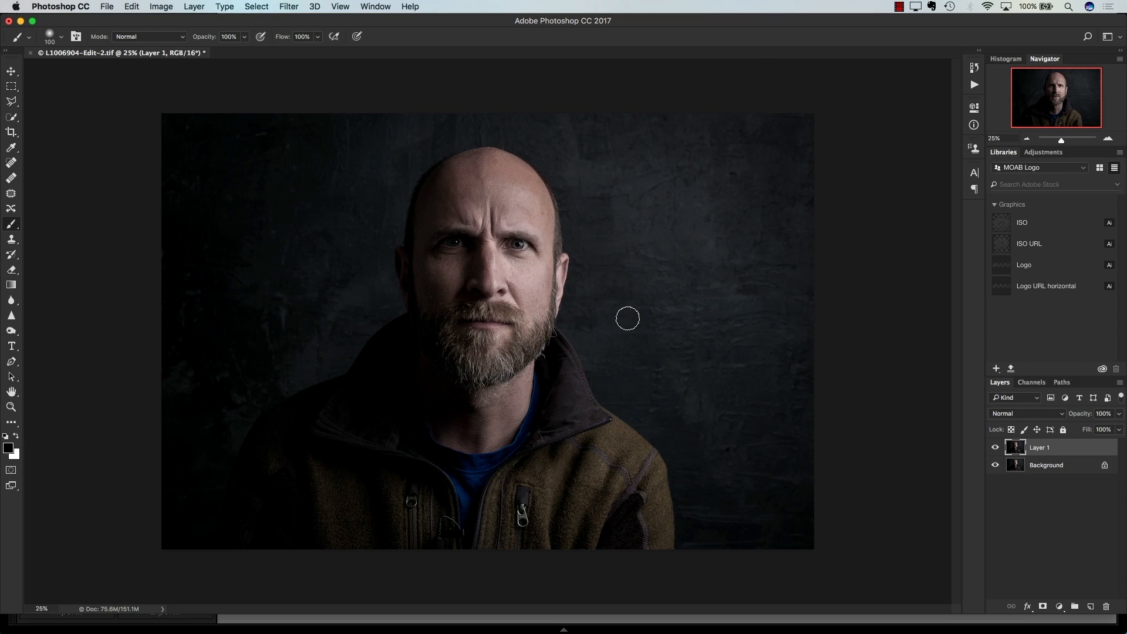
click(289, 7)
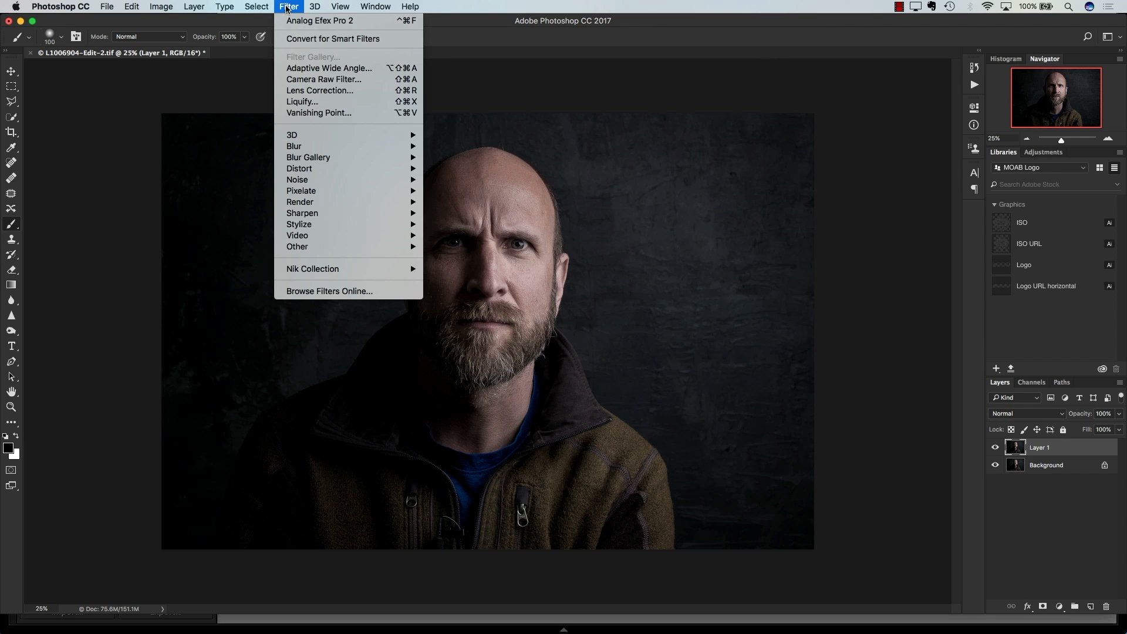
mouse_move(311, 275)
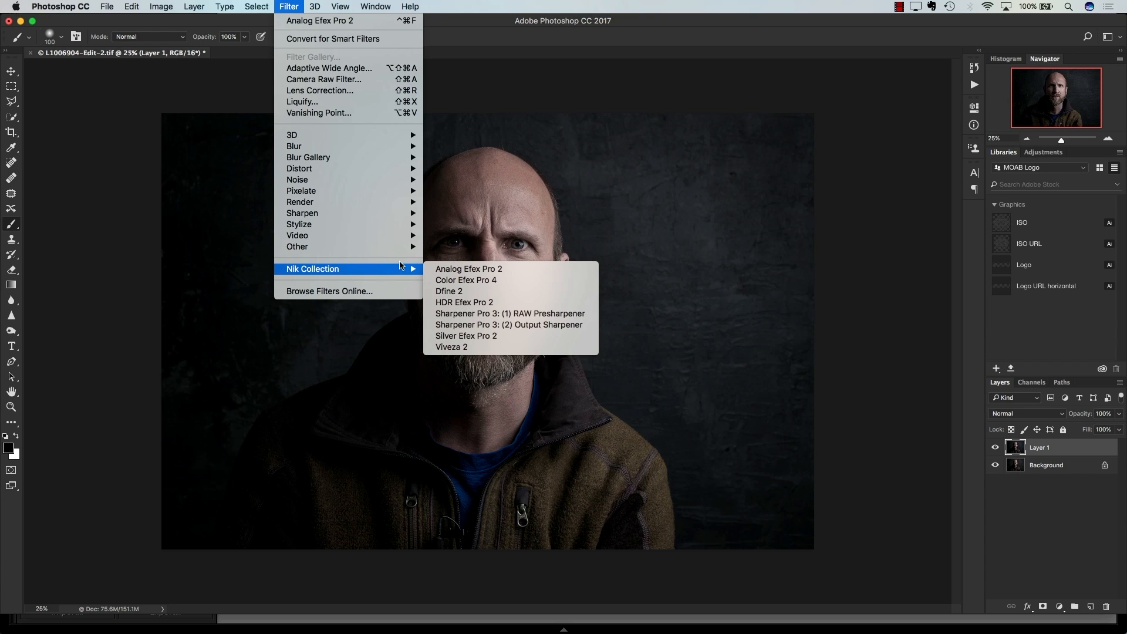
click(466, 269)
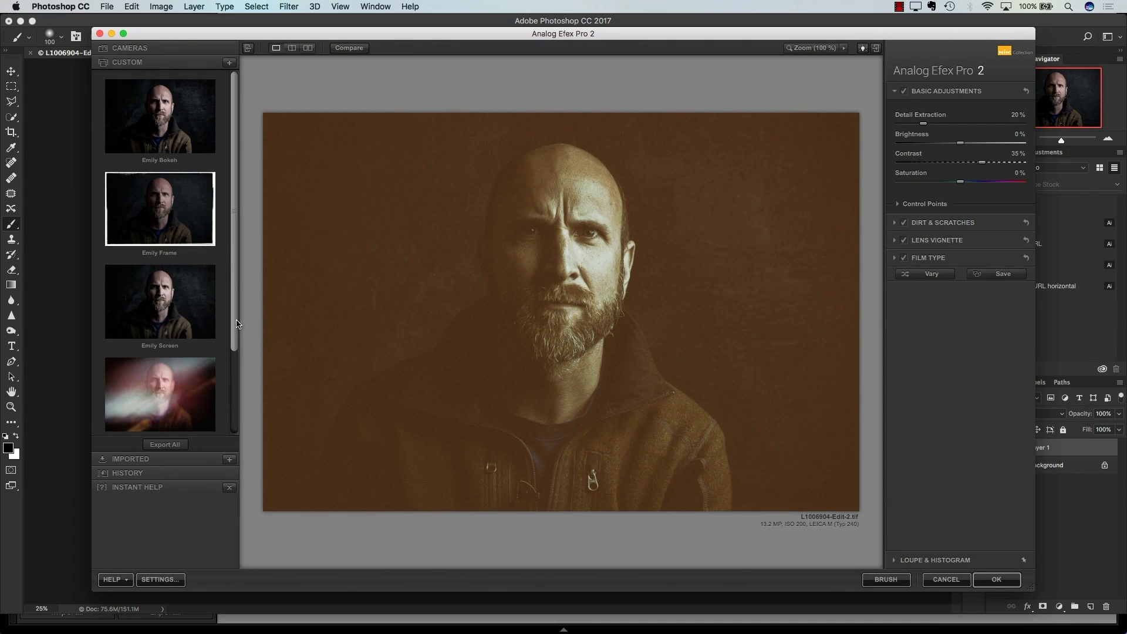
drag(237, 324, 236, 416)
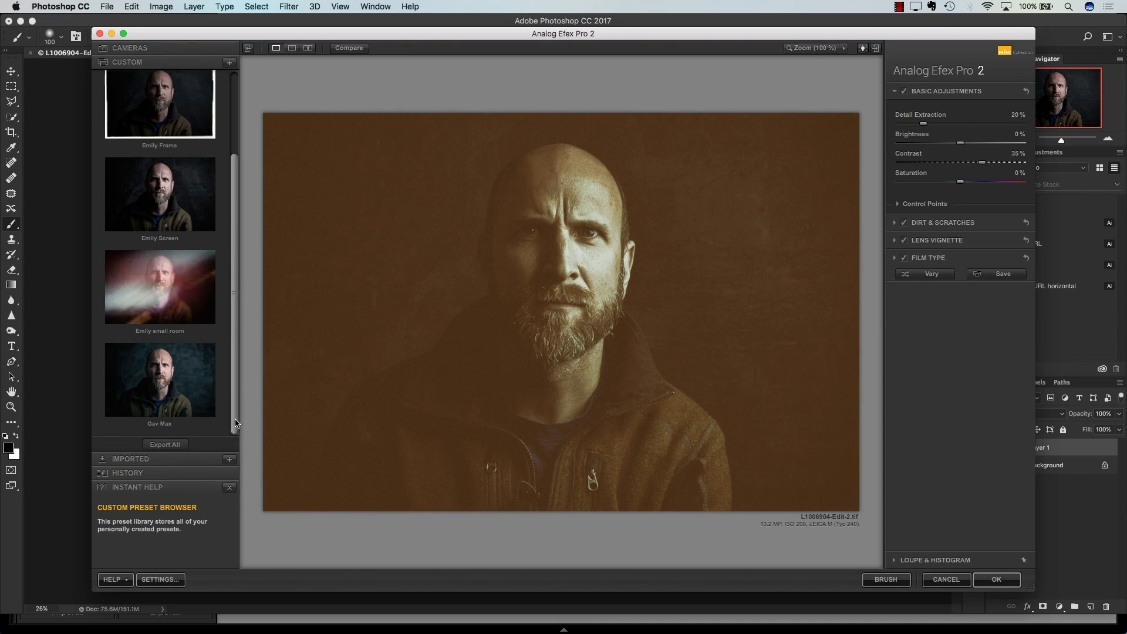
click(189, 393)
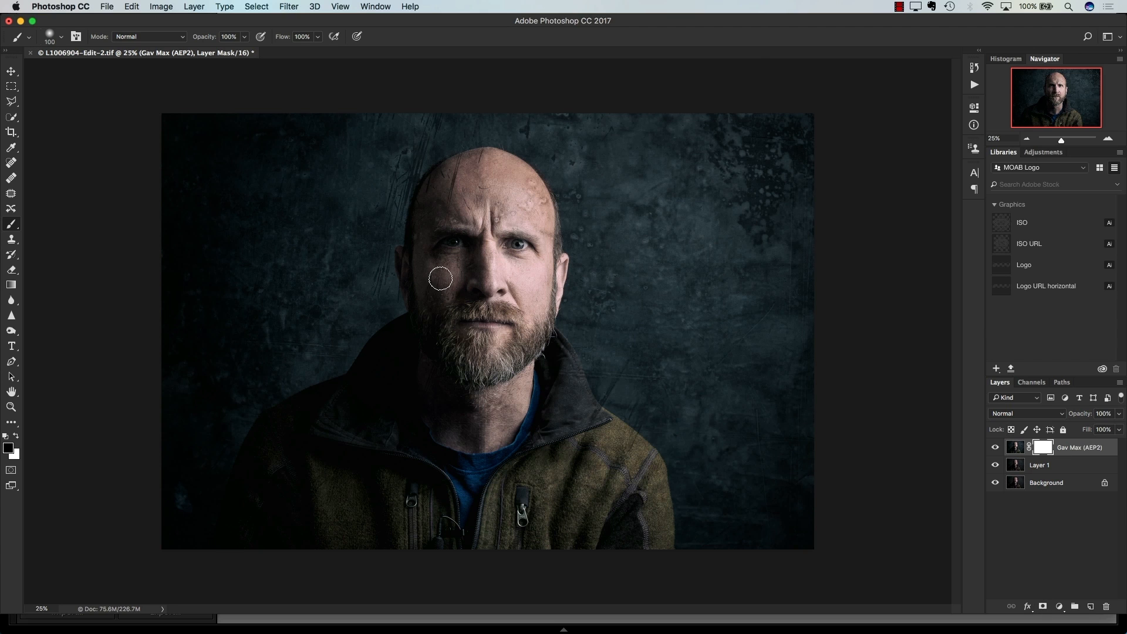
At 100% zoom, paint black on the Gav Max (AEP2) layer's mask to remove the dirt texture from the forehead
double_click(12, 407)
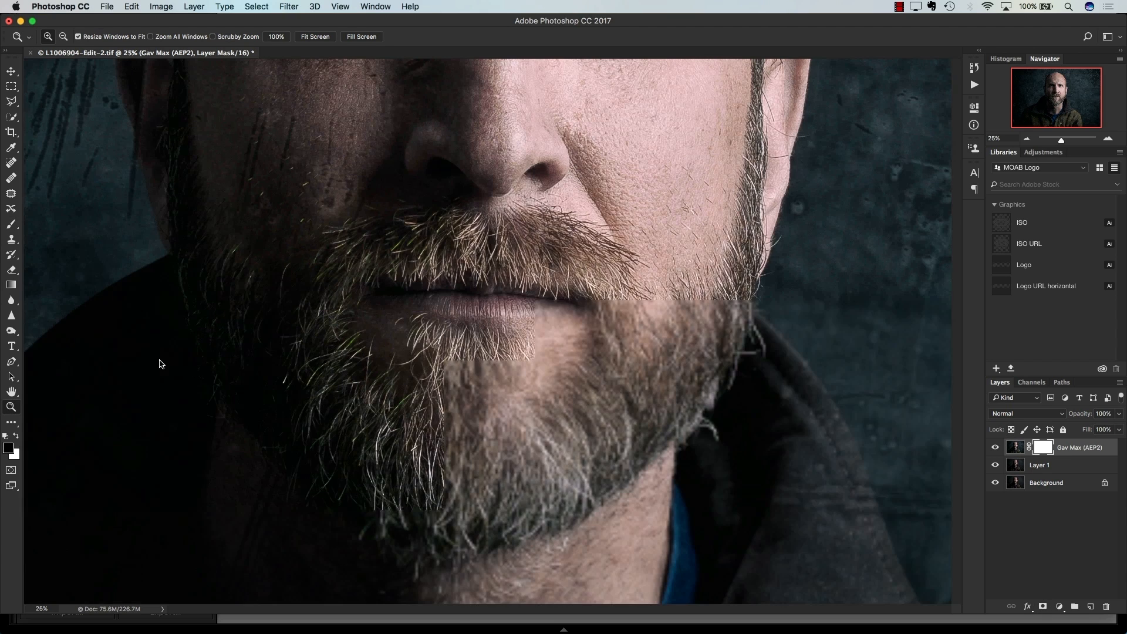
drag(1055, 96, 1057, 86)
key(b)
mouse_move(584, 188)
mouse_down()
mouse_move(543, 187)
mouse_move(469, 245)
mouse_move(494, 216)
mouse_move(647, 180)
mouse_move(673, 115)
mouse_move(612, 163)
mouse_move(690, 233)
mouse_up()
key(space)
mouse_move(704, 203)
mouse_down()
mouse_move(688, 178)
mouse_move(706, 189)
mouse_move(634, 136)
mouse_move(565, 110)
mouse_move(567, 158)
mouse_move(597, 202)
mouse_move(569, 239)
mouse_move(707, 268)
mouse_move(750, 327)
mouse_up()
mouse_move(539, 301)
mouse_down()
mouse_move(472, 295)
mouse_move(356, 325)
mouse_move(372, 346)
mouse_move(418, 344)
mouse_move(344, 355)
mouse_move(408, 266)
mouse_move(513, 229)
mouse_move(396, 178)
mouse_move(432, 113)
mouse_move(422, 121)
mouse_move(530, 102)
mouse_move(483, 97)
mouse_move(511, 99)
mouse_move(458, 161)
mouse_move(305, 169)
mouse_move(296, 213)
mouse_move(357, 226)
mouse_up()
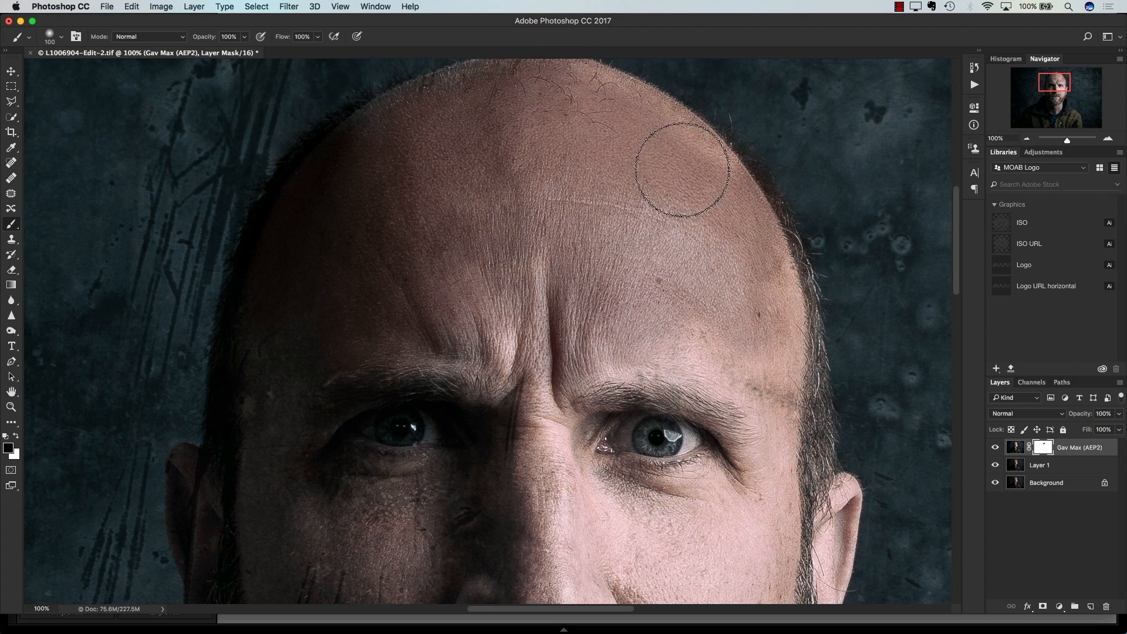
click(779, 382)
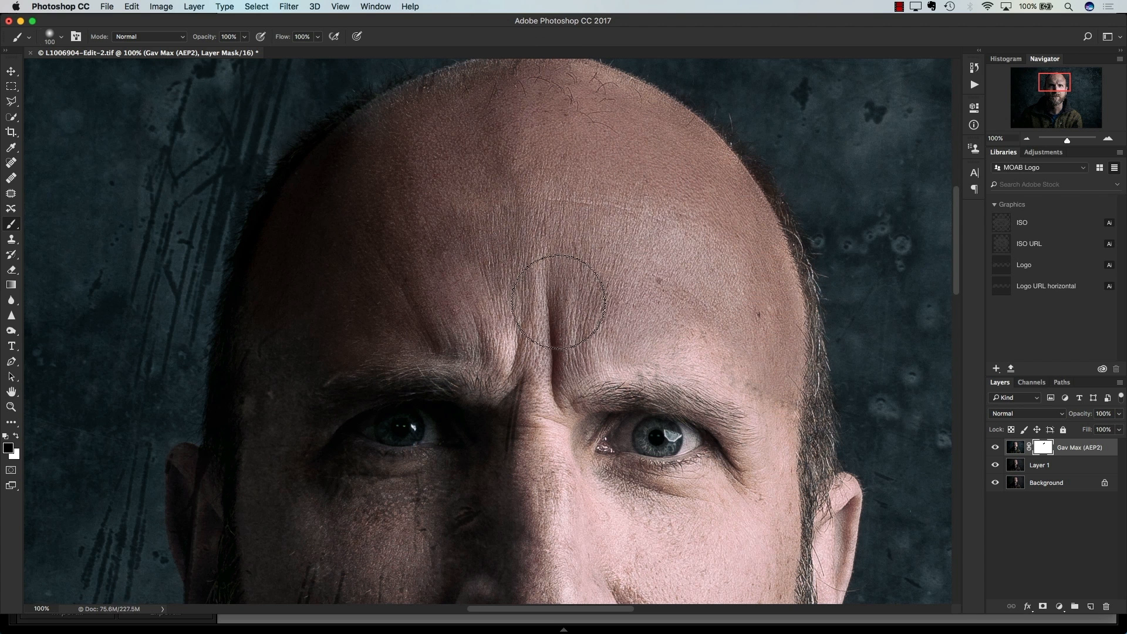
mouse_move(742, 344)
mouse_down()
mouse_move(506, 376)
mouse_move(529, 405)
mouse_move(582, 369)
mouse_up()
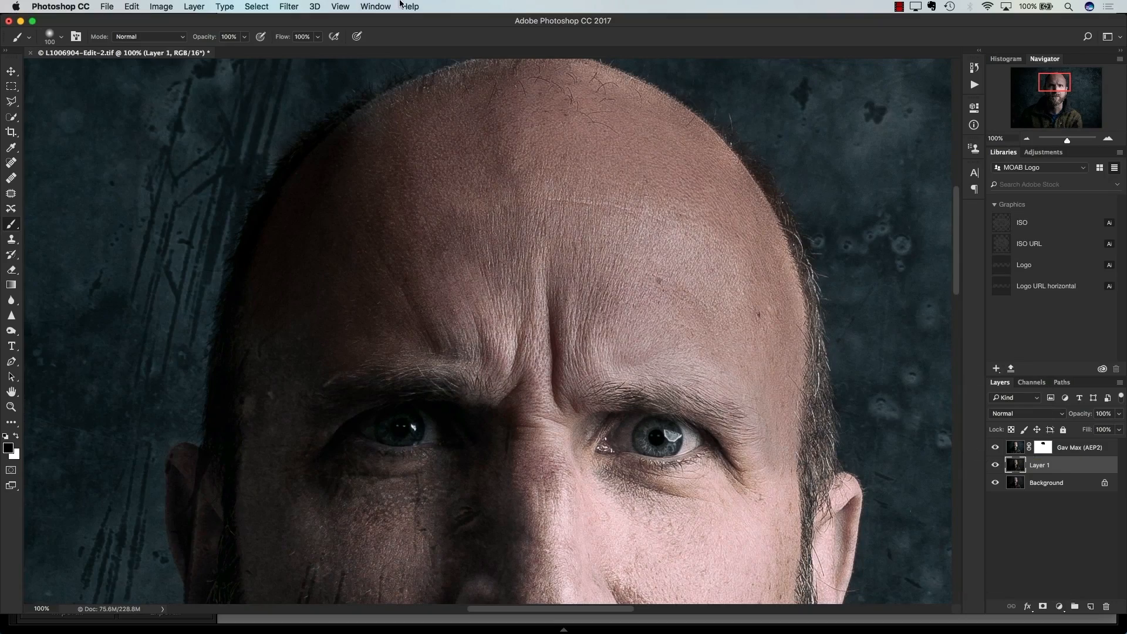
Apply Analog Efex Pro 2's Gav Max preset without Dirt & Scratches to Layer 1, and compare it with the textured layer hidden and shown
click(288, 7)
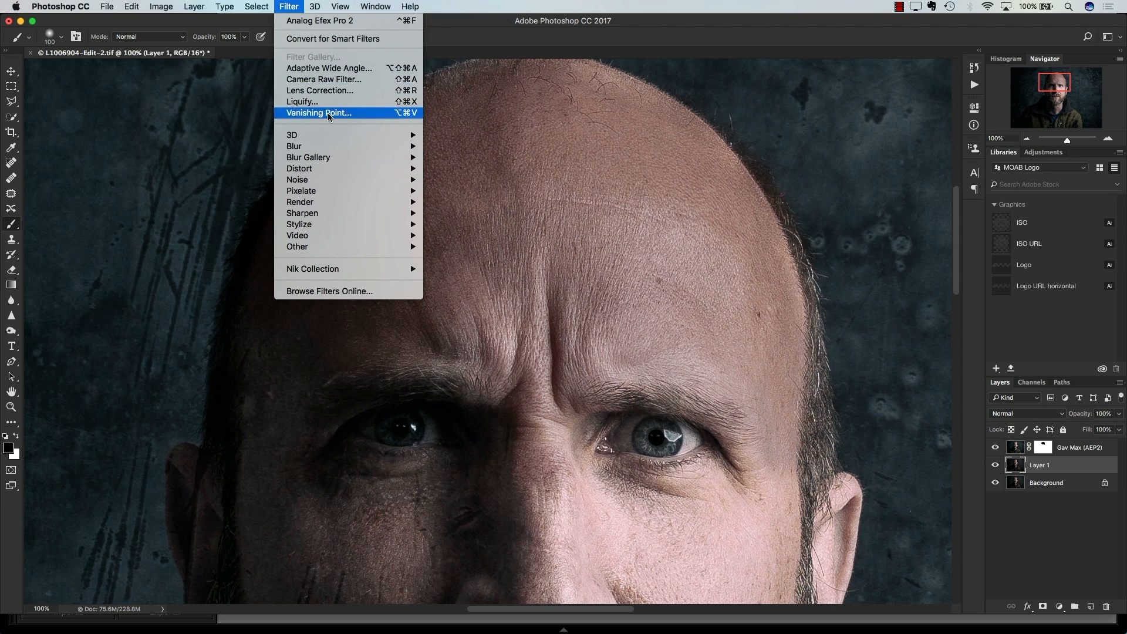
mouse_move(365, 272)
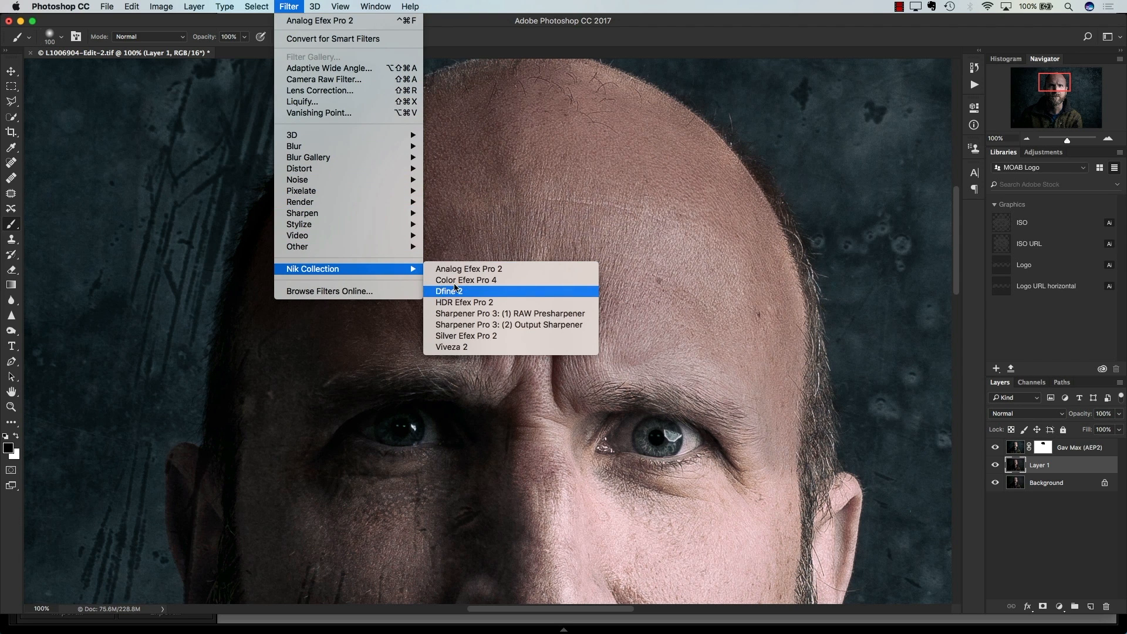
click(502, 270)
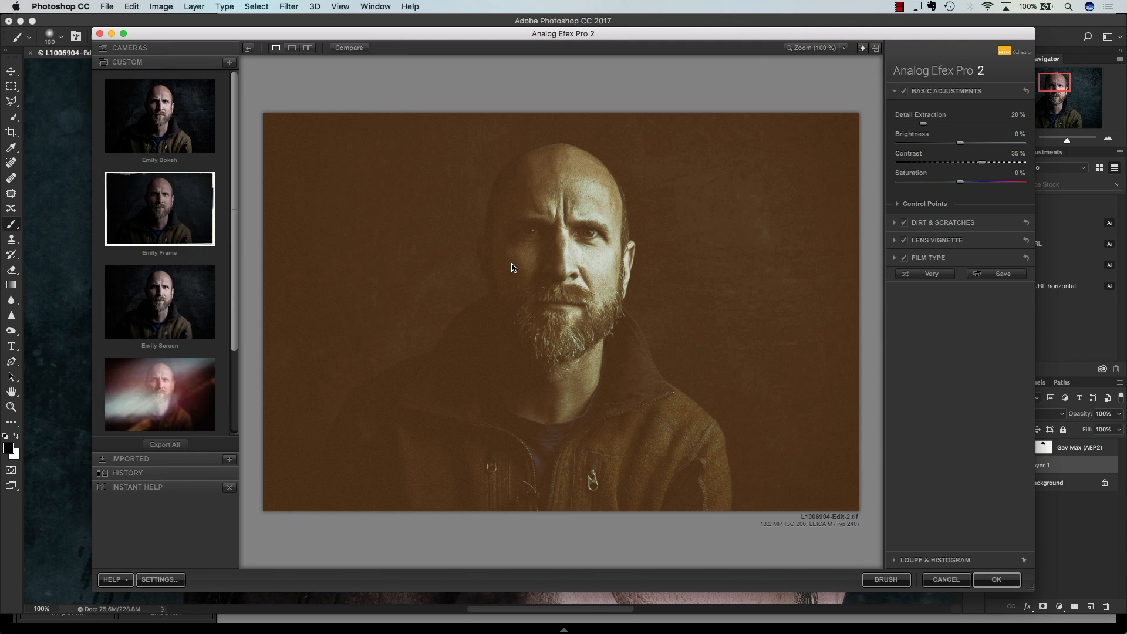
drag(234, 211, 232, 295)
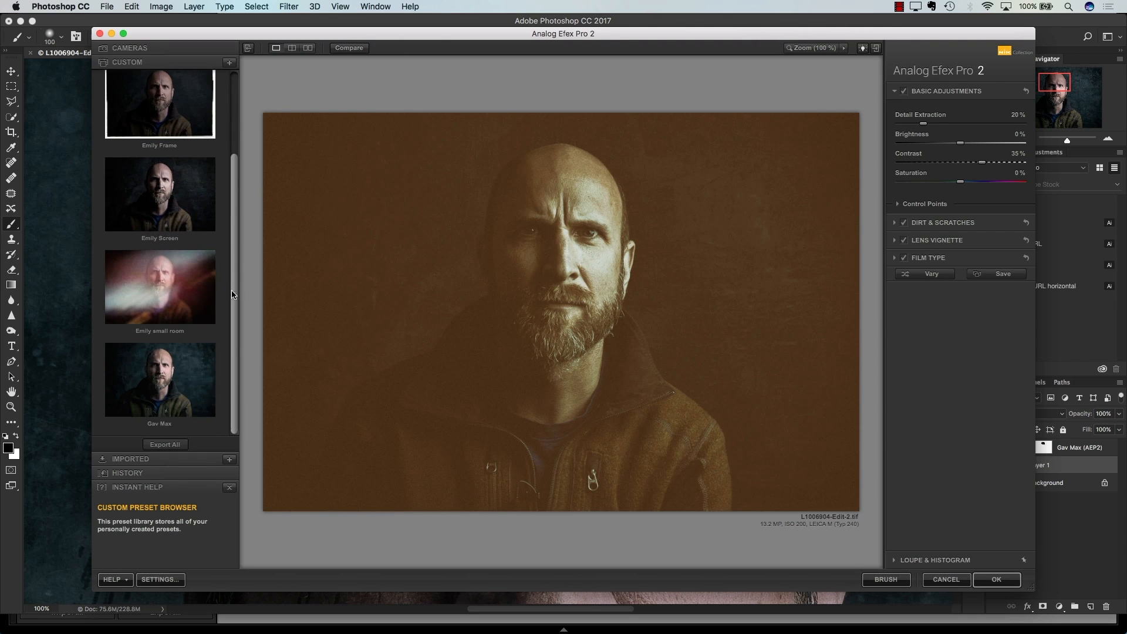
click(177, 391)
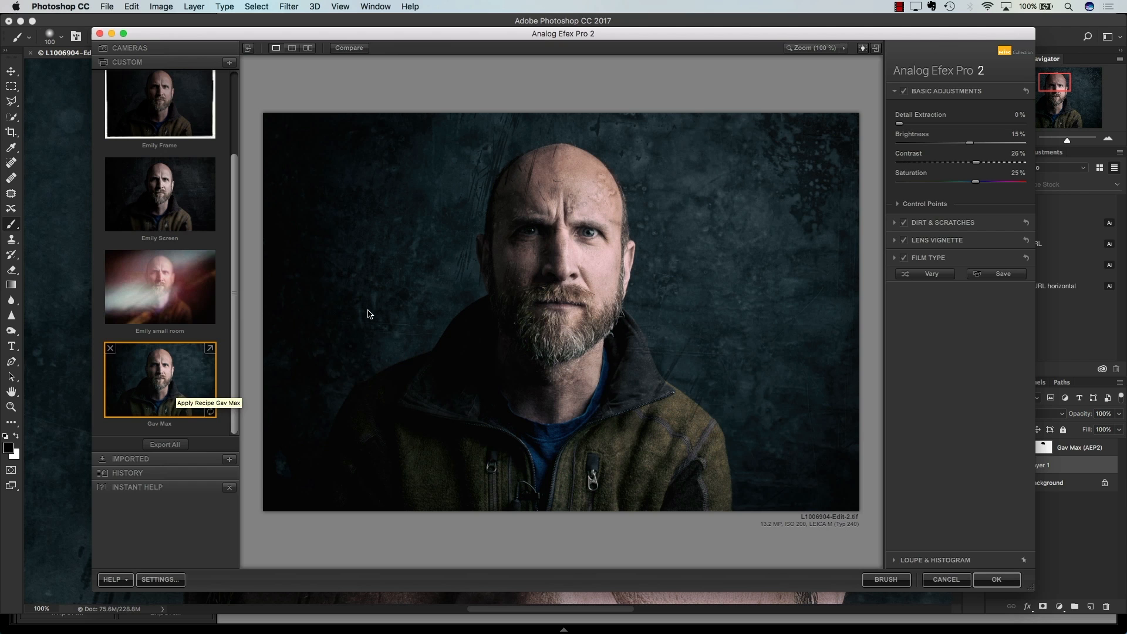
click(907, 224)
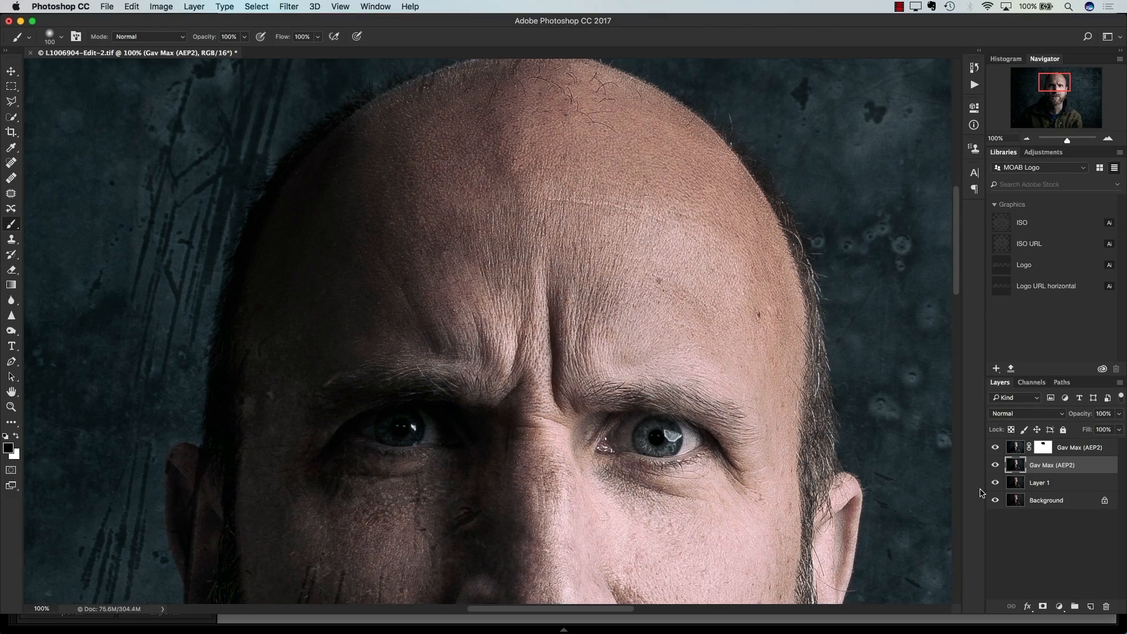
click(995, 448)
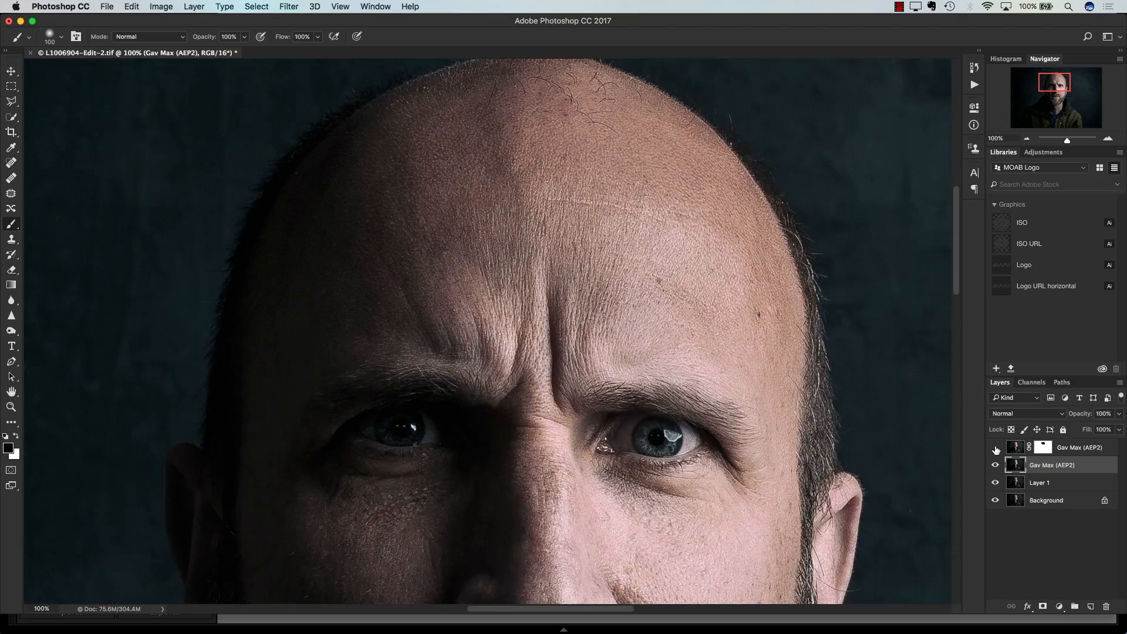
click(995, 448)
Paint black on the top Gav Max (AEP2) layer's mask to remove the scratches from the shadowed cheek
scroll(955, 292, down, 5)
mouse_move(954, 292)
mouse_down()
mouse_move(954, 276)
mouse_move(955, 312)
mouse_up()
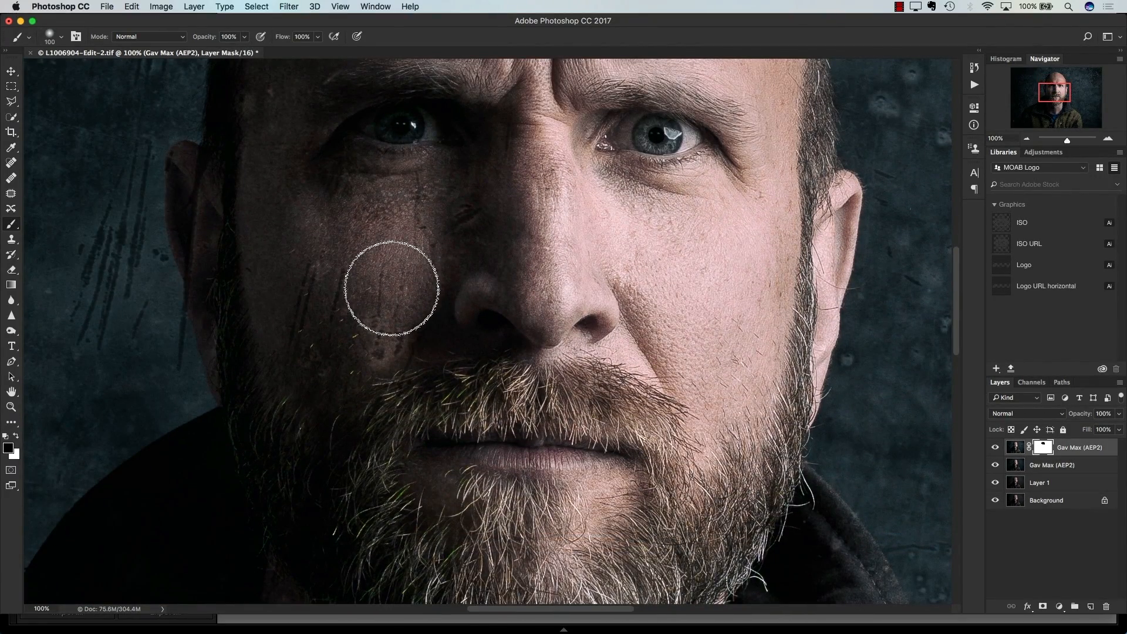
mouse_move(333, 283)
mouse_down()
mouse_move(291, 292)
mouse_move(351, 344)
mouse_move(380, 291)
mouse_up()
mouse_move(365, 346)
mouse_down()
mouse_move(252, 192)
mouse_move(232, 195)
mouse_move(250, 111)
mouse_move(240, 115)
mouse_move(412, 200)
mouse_up()
mouse_move(428, 255)
mouse_down()
mouse_move(419, 191)
mouse_move(424, 256)
mouse_move(435, 259)
mouse_move(404, 234)
mouse_up()
key(x)
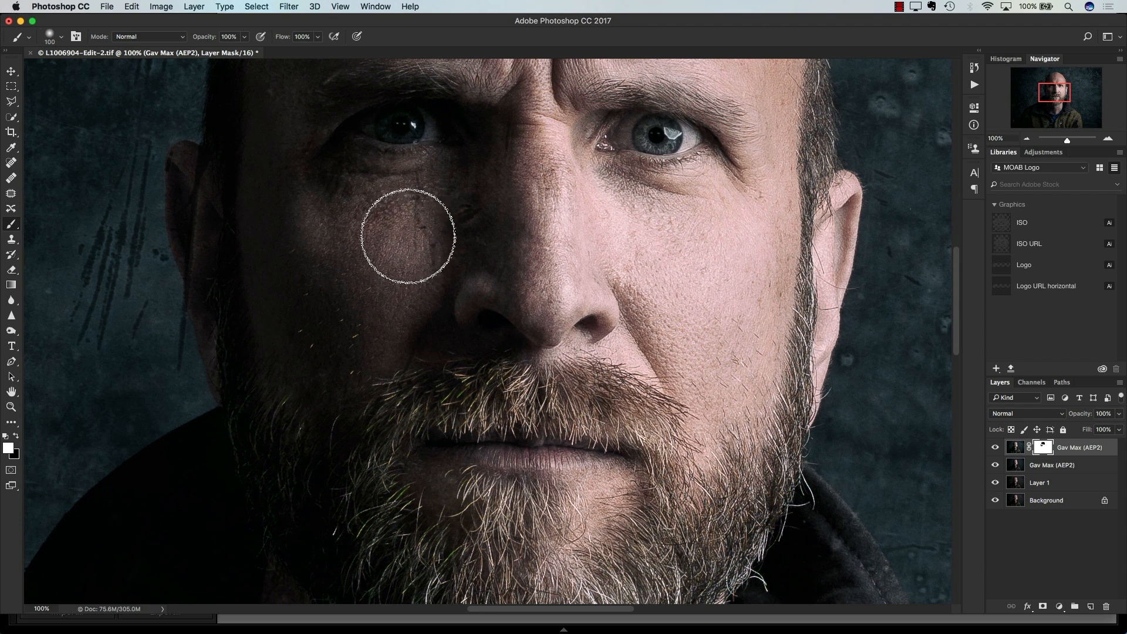
key(x)
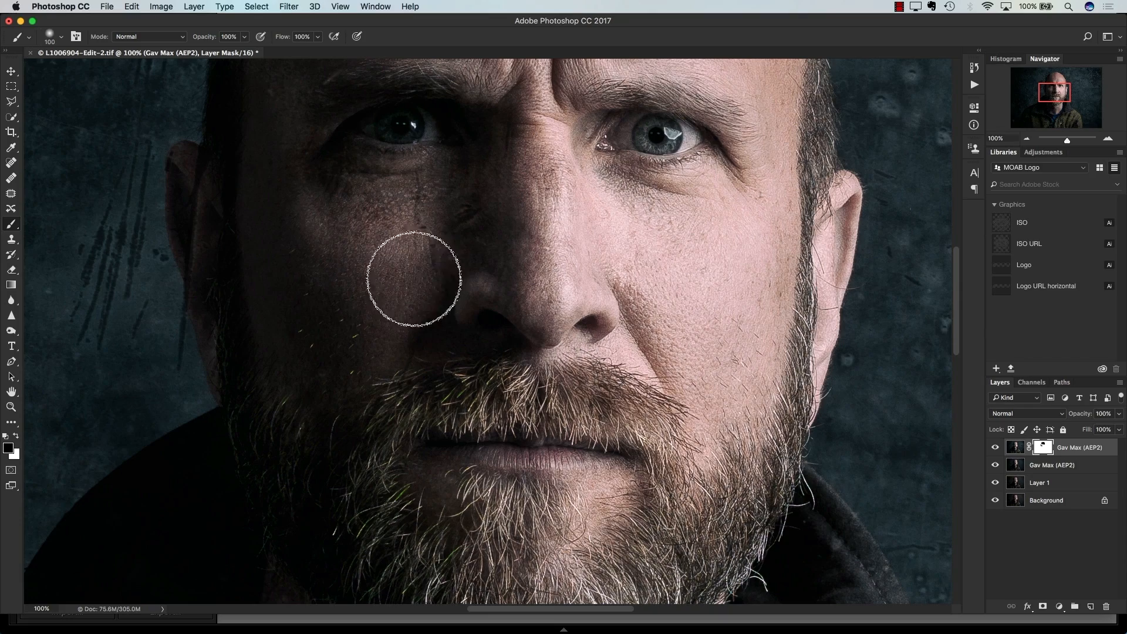
drag(584, 240, 705, 405)
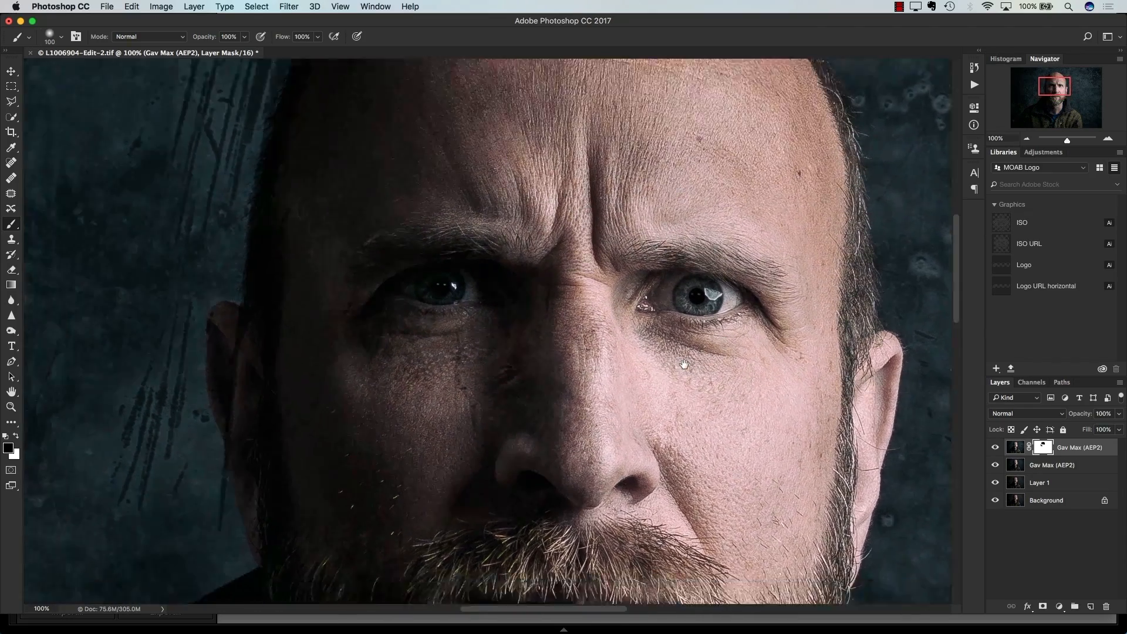